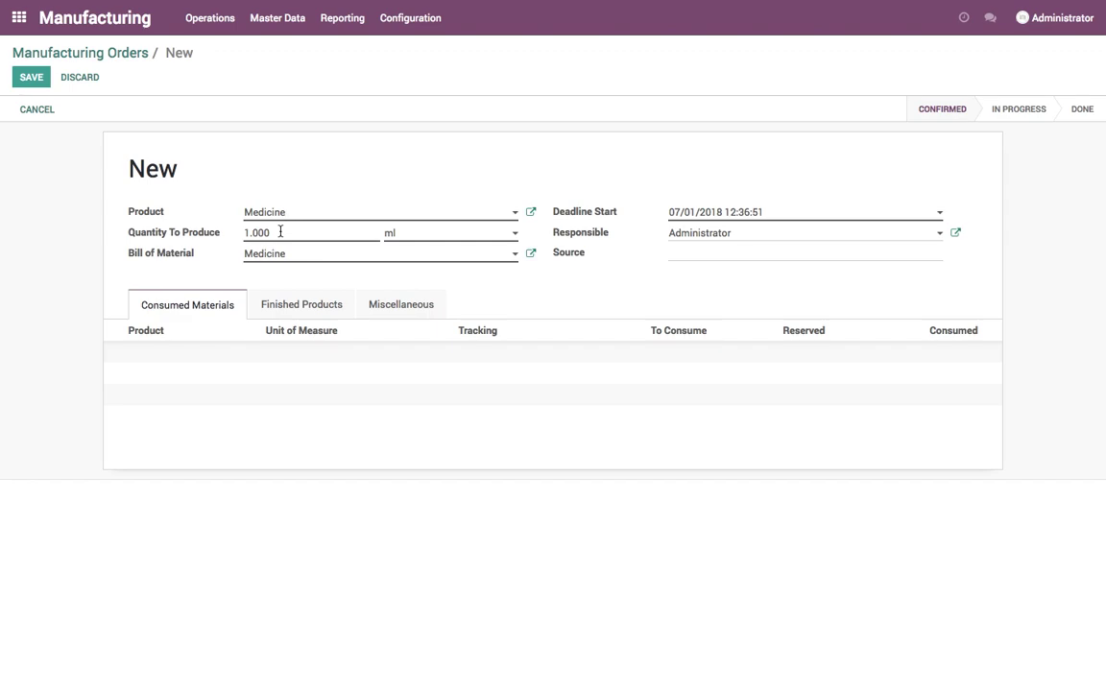
Set the quantity to produce to 8 ml on the new Medicine manufacturing order and save it.
{"action": "left_click", "coordinate": [181, 235]}
{"action": "type", "text": "8"}
{"action": "left_click", "coordinate": [31, 79]}
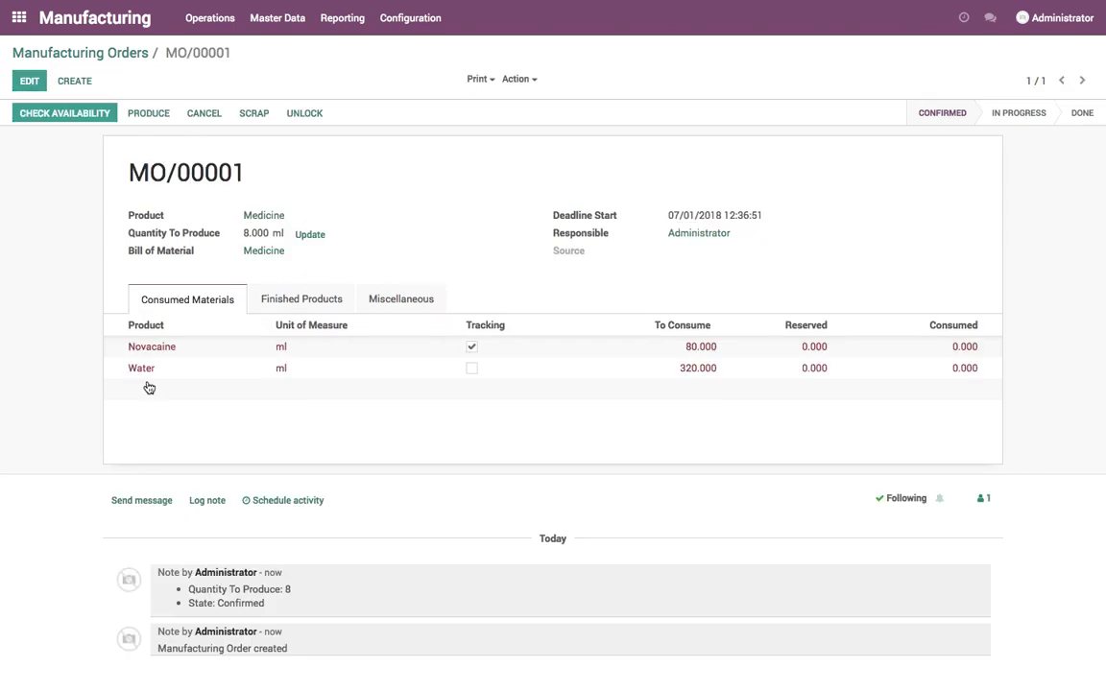
Log the note "we will create a 2 bottles, 4 ml each" on the manufacturing order.
{"action": "left_click", "coordinate": [208, 501]}
{"action": "type", "text": "w"}
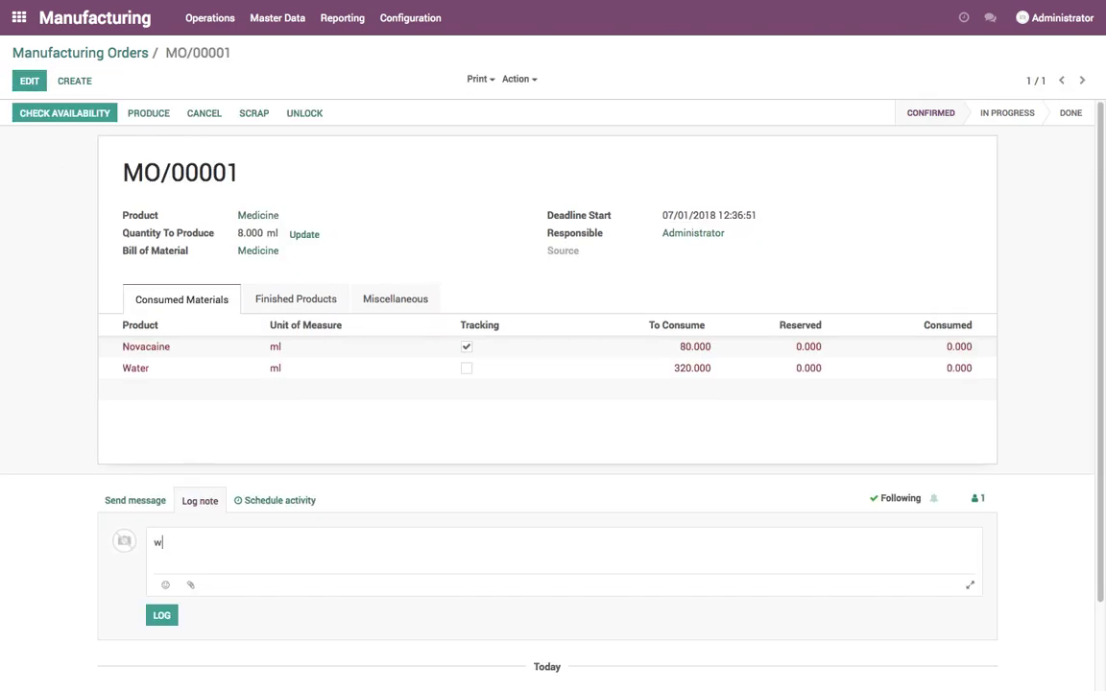
{"action": "type", "text": "e will creat a bottle of 4 ml each"}
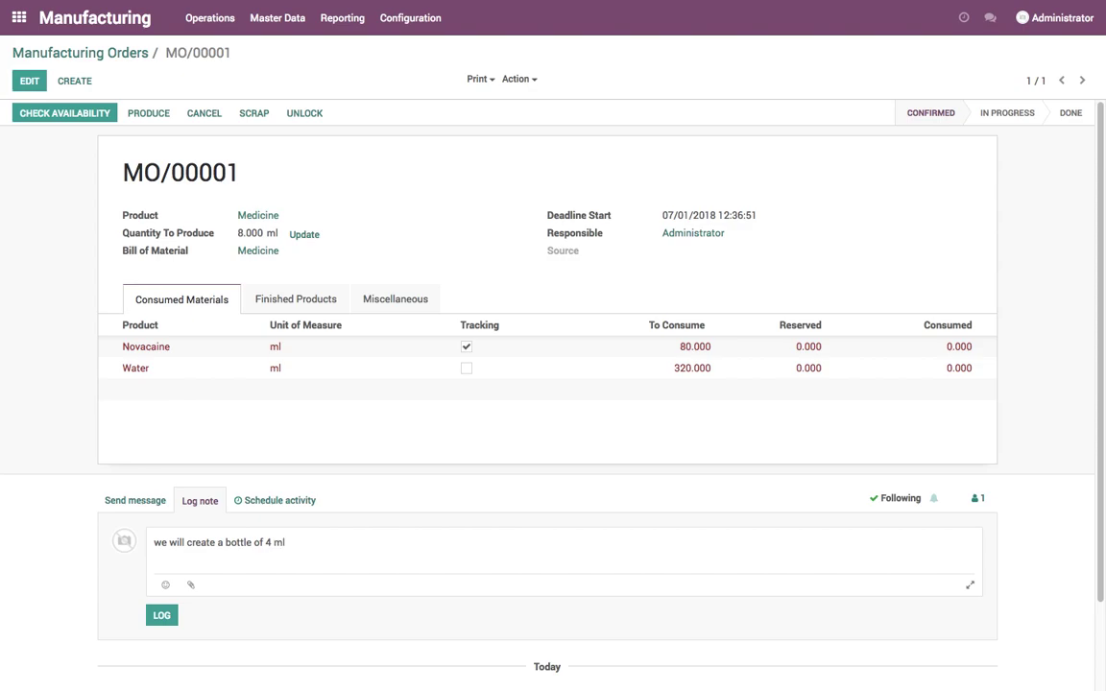
{"action": "left_click", "coordinate": [225, 543]}
{"action": "type", "text": "2"}
{"action": "left_click", "coordinate": [266, 543]}
{"action": "type", "text": "s,"}
{"action": "key", "text": "BackSpace"}
{"action": "left_click", "coordinate": [30, 81]}
{"action": "left_click", "coordinate": [30, 82]}
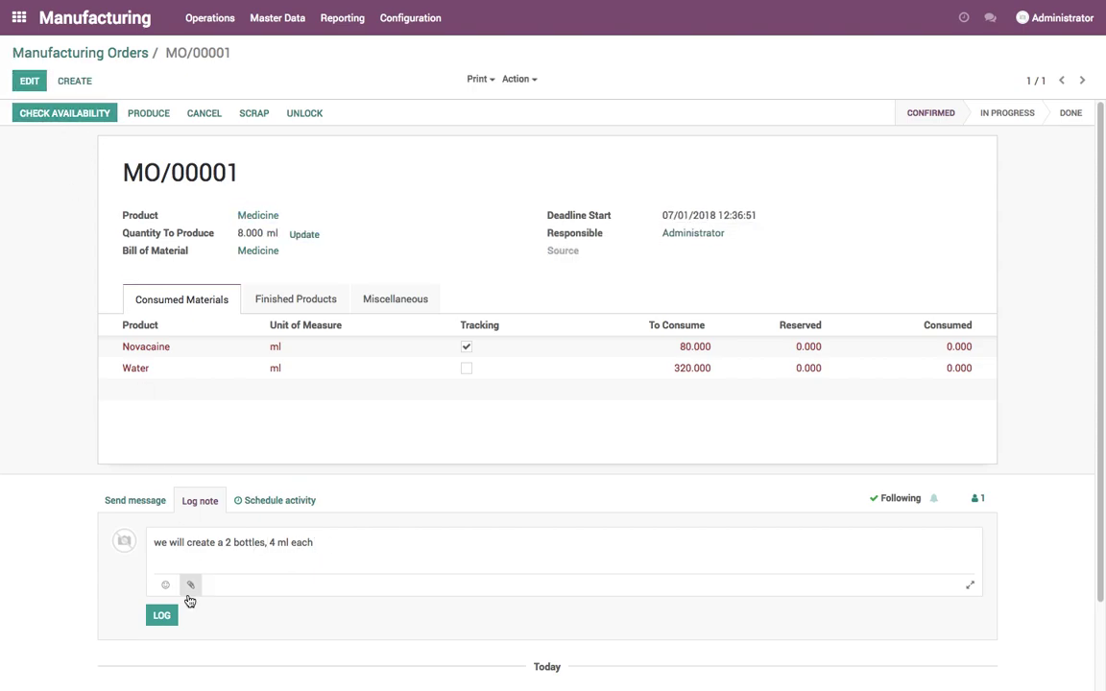
{"action": "left_click", "coordinate": [161, 616]}
Check the manufacturing order's material availability and run the procurement scheduler in the Inventory app.
{"action": "left_click", "coordinate": [61, 114]}
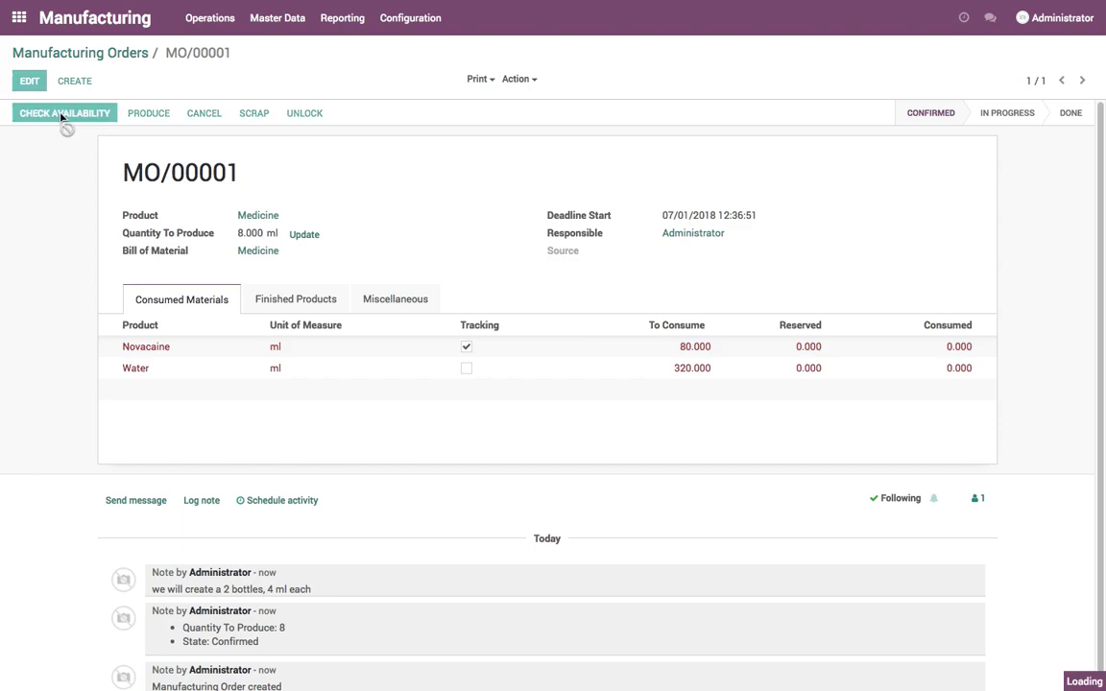
{"action": "left_click", "coordinate": [43, 51]}
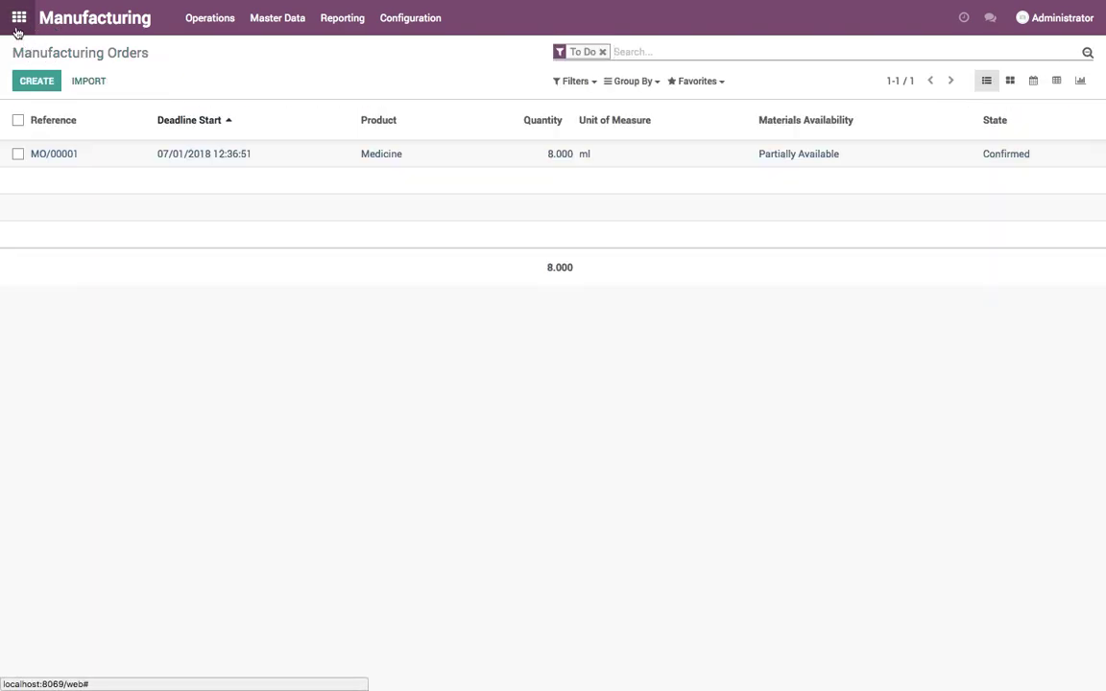
{"action": "left_click", "coordinate": [17, 29]}
{"action": "left_click", "coordinate": [605, 151]}
{"action": "left_click", "coordinate": [254, 29]}
{"action": "left_click", "coordinate": [261, 104]}
{"action": "left_click", "coordinate": [254, 151]}
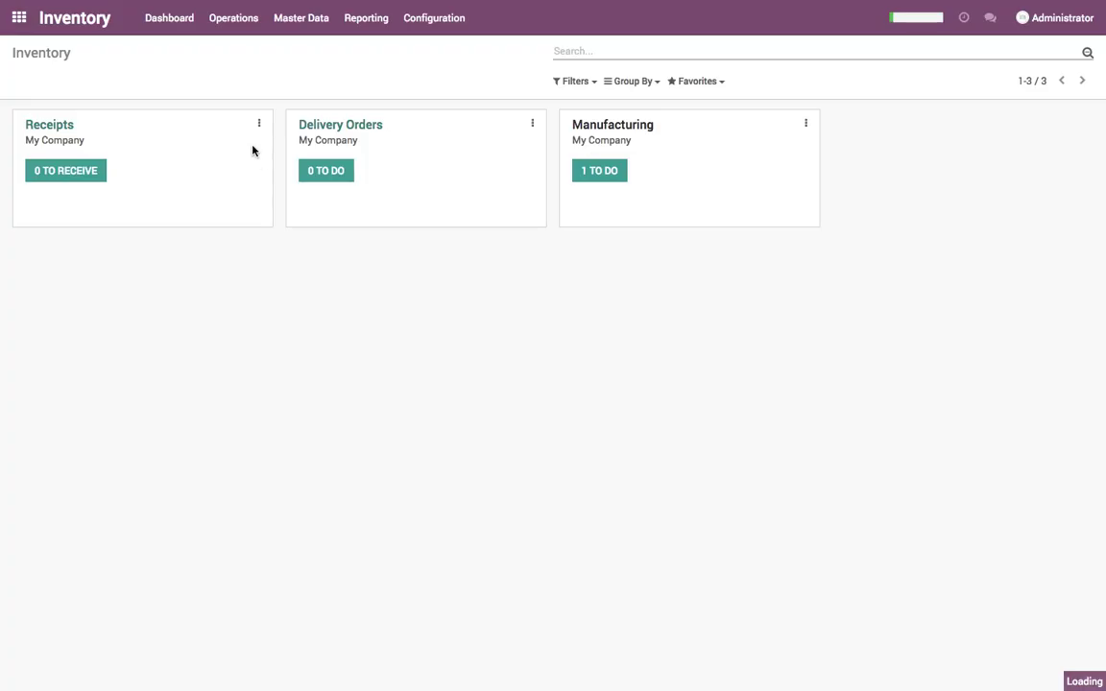
Edit the Novacaine request for quotation in the Purchases app and enter "lets's buy more" as its terms text.
{"action": "left_click", "coordinate": [19, 19]}
{"action": "left_click", "coordinate": [477, 151]}
{"action": "left_click", "coordinate": [394, 157]}
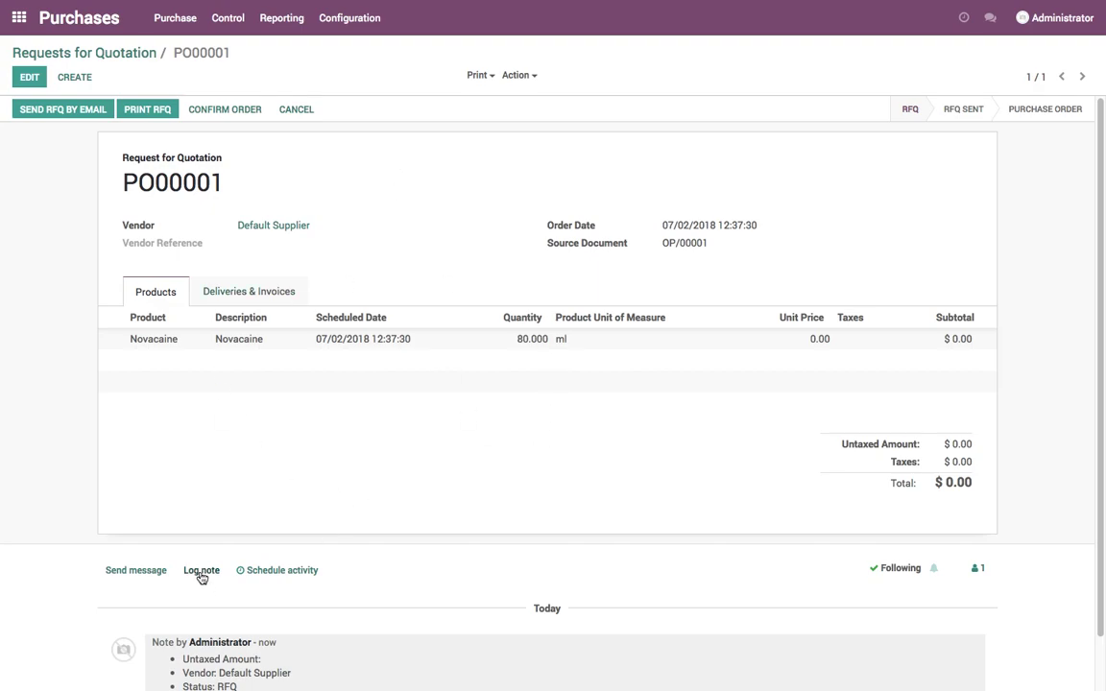
{"action": "left_click", "coordinate": [28, 77]}
{"action": "left_click", "coordinate": [206, 443]}
{"action": "type", "text": "lets's buy more"}
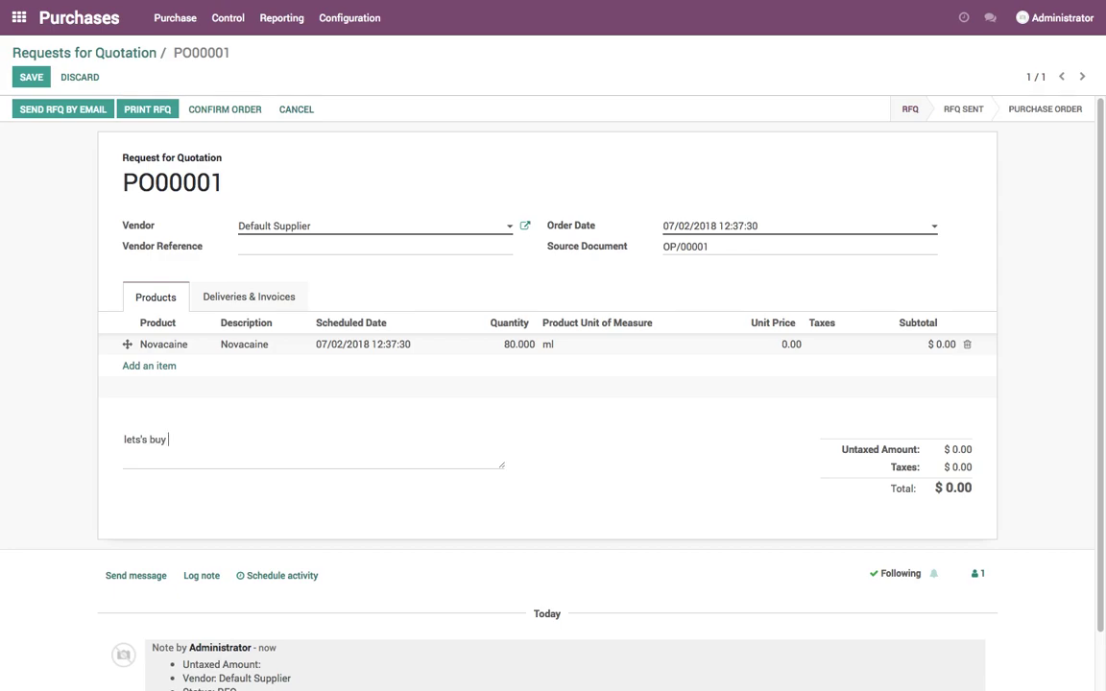
Set the Novacaine line's quantity to 200 ml and save the request for quotation.
{"action": "left_click", "coordinate": [511, 348]}
{"action": "type", "text": "2"}
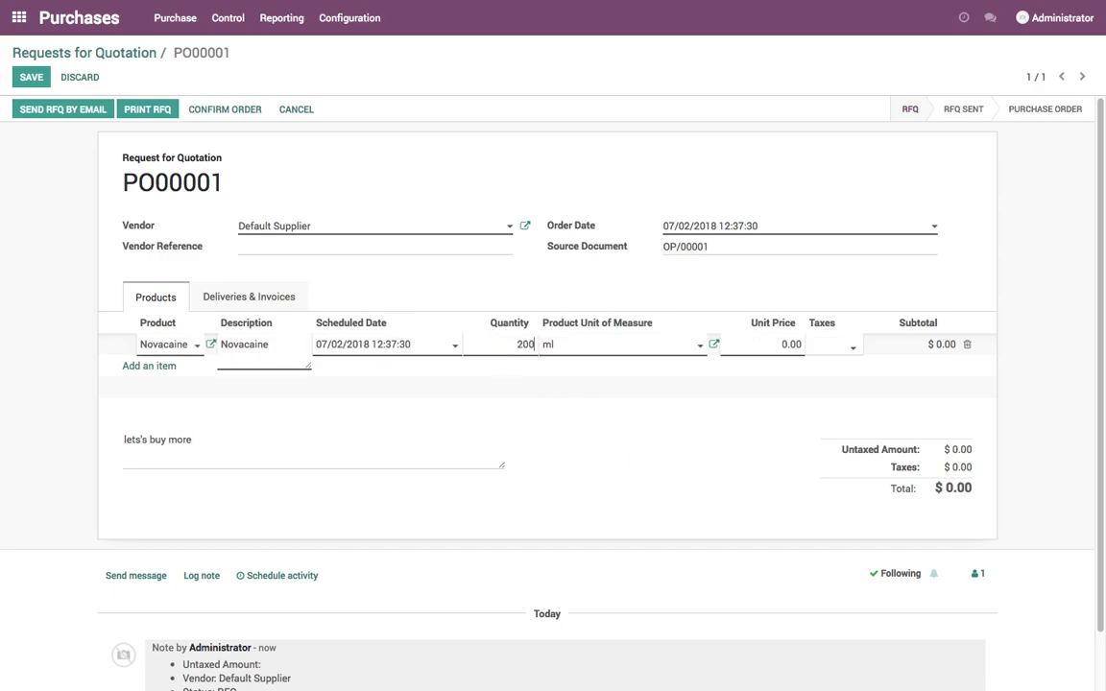
{"action": "left_click", "coordinate": [657, 465]}
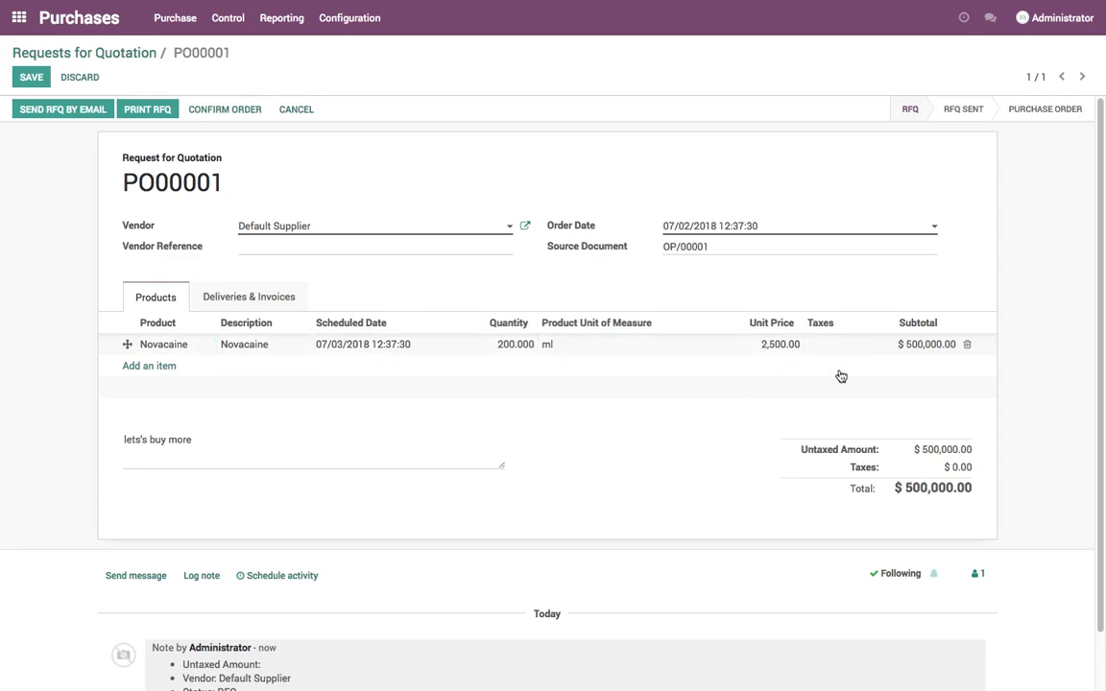
{"action": "left_click", "coordinate": [31, 81]}
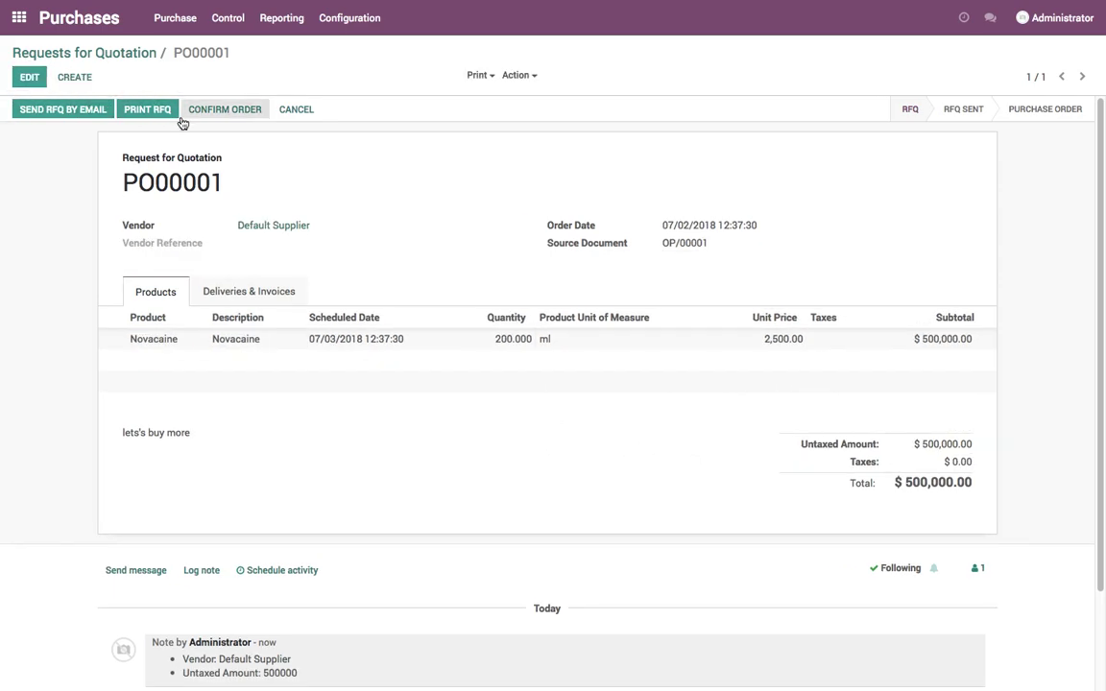
Confirm the Novacaine purchase order and open its incoming receipt.
{"action": "left_click", "coordinate": [200, 113]}
{"action": "left_click", "coordinate": [198, 115]}
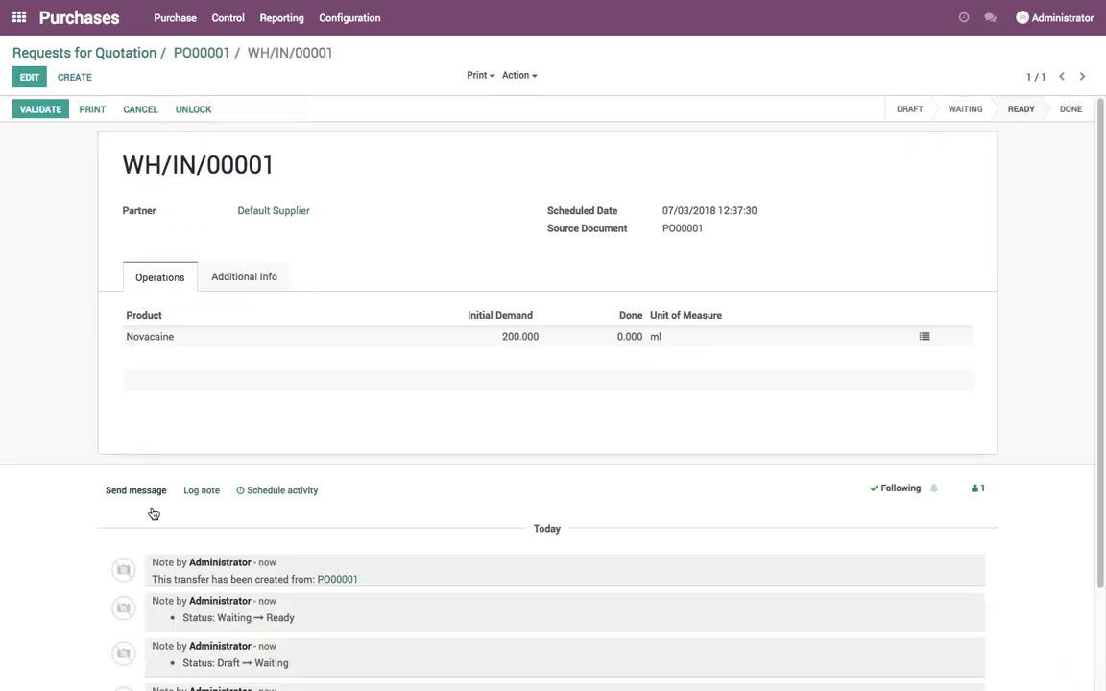
Log the note "lets create a bottle using lot numbers" on the Novacaine receipt.
{"action": "left_click", "coordinate": [203, 493]}
{"action": "type", "text": "lets"}
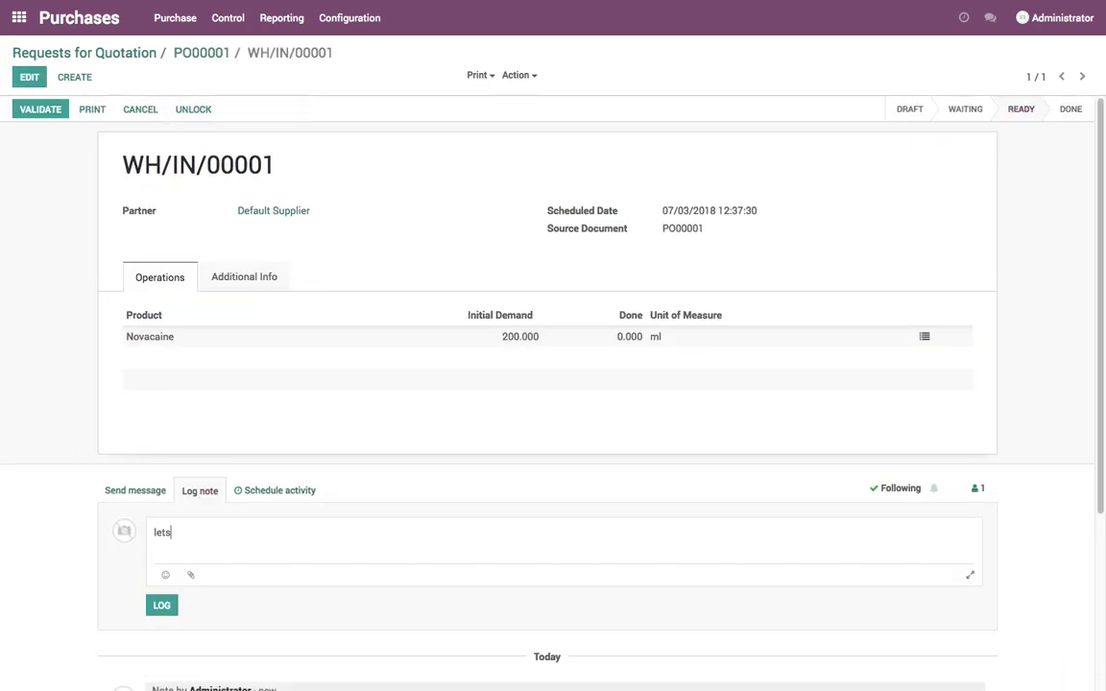
{"action": "type", "text": " create a bottle using lot numbers"}
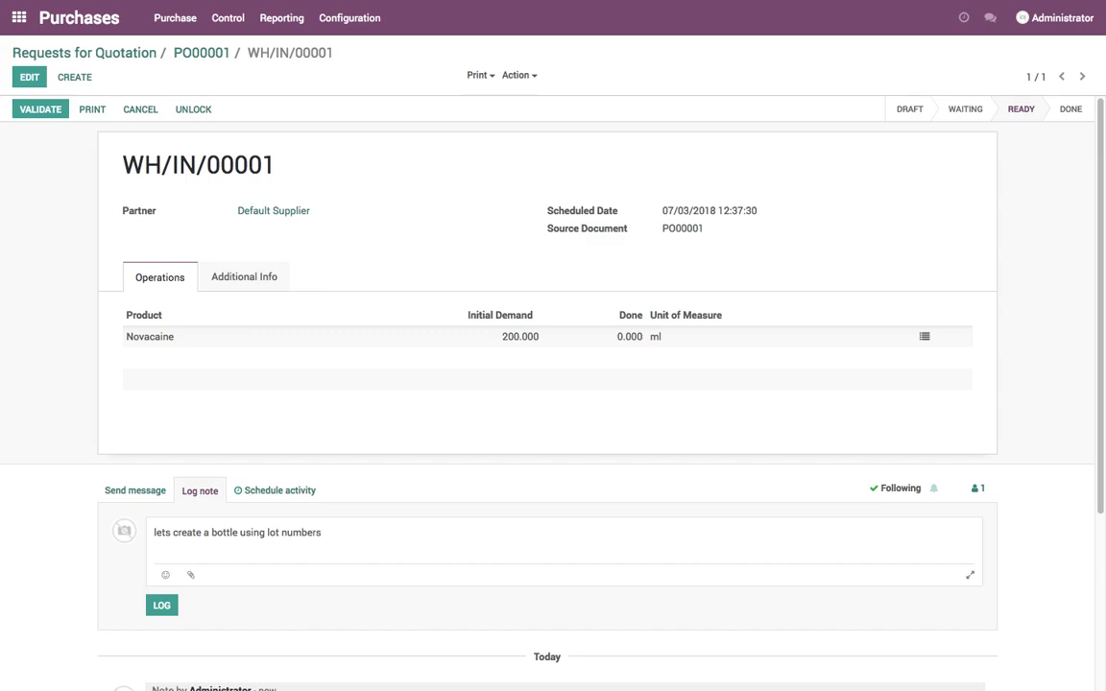
{"action": "left_click", "coordinate": [163, 605]}
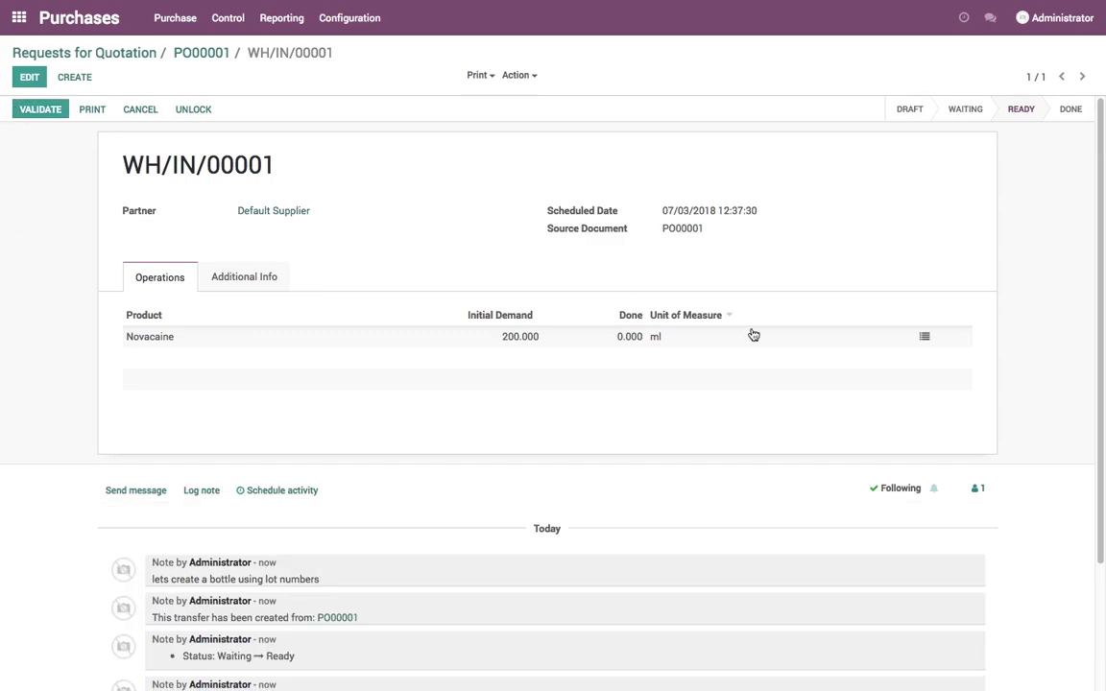
Record lots L001/01 and L001/02 with 50 ml done each in the detailed operations for Novacaine.
{"action": "left_click", "coordinate": [925, 337]}
{"action": "left_click", "coordinate": [247, 200]}
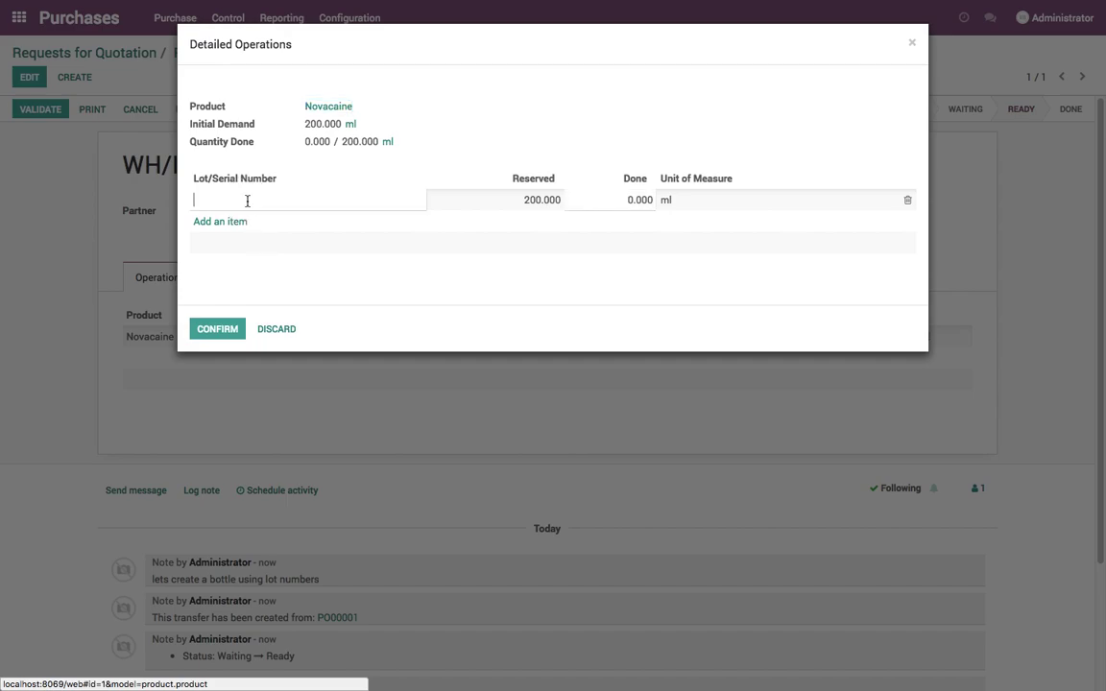
{"action": "type", "text": "L001/01"}
{"action": "key", "text": "Tab"}
{"action": "type", "text": "50"}
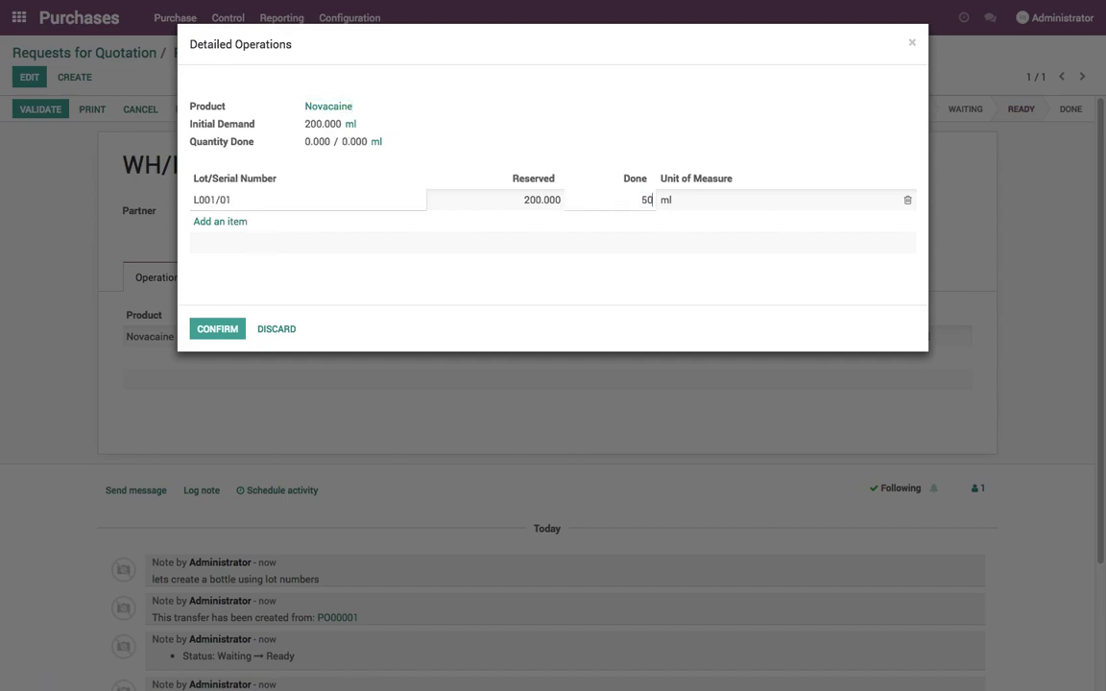
{"action": "key", "text": "Return"}
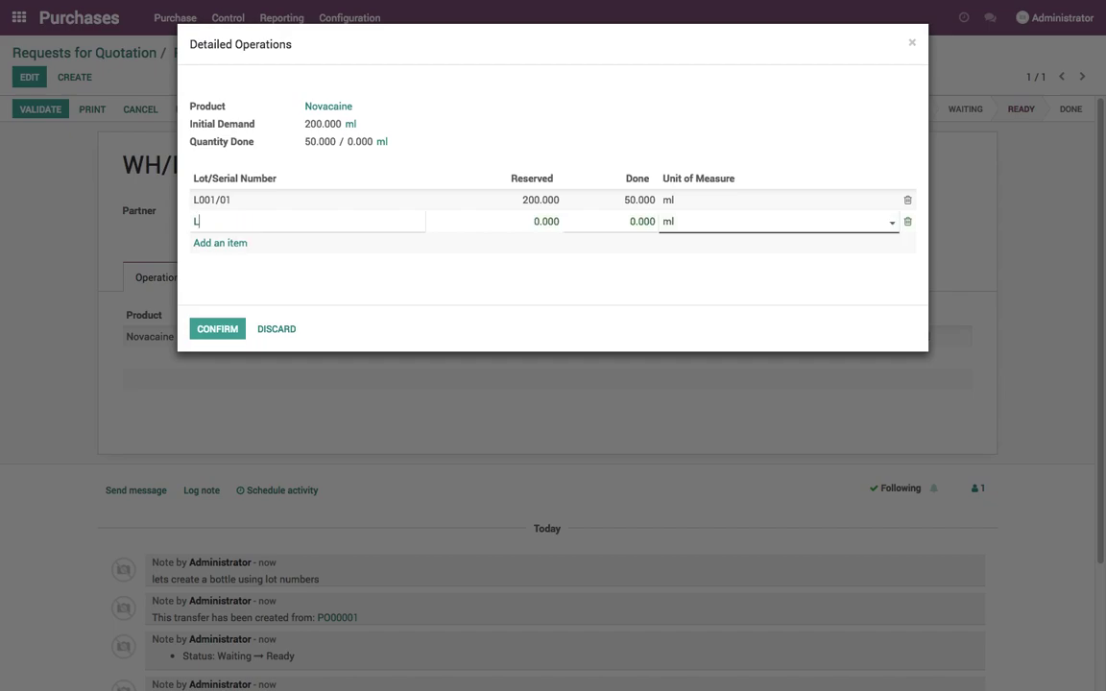
{"action": "type", "text": "L001/02"}
{"action": "key", "text": "Tab"}
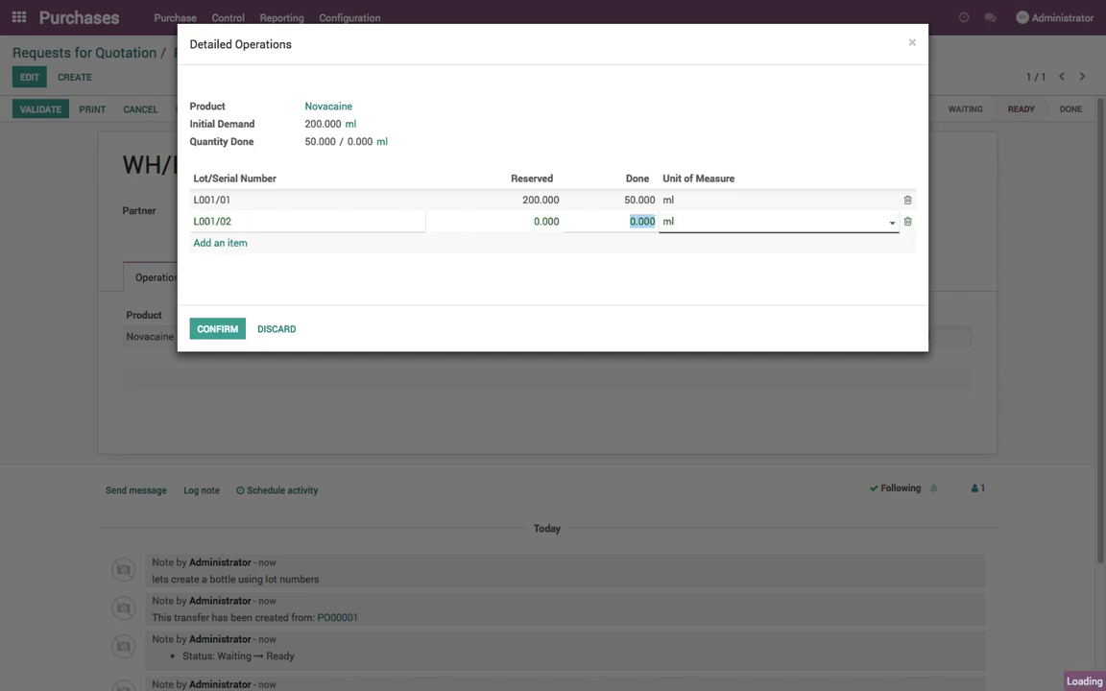
{"action": "type", "text": "30"}
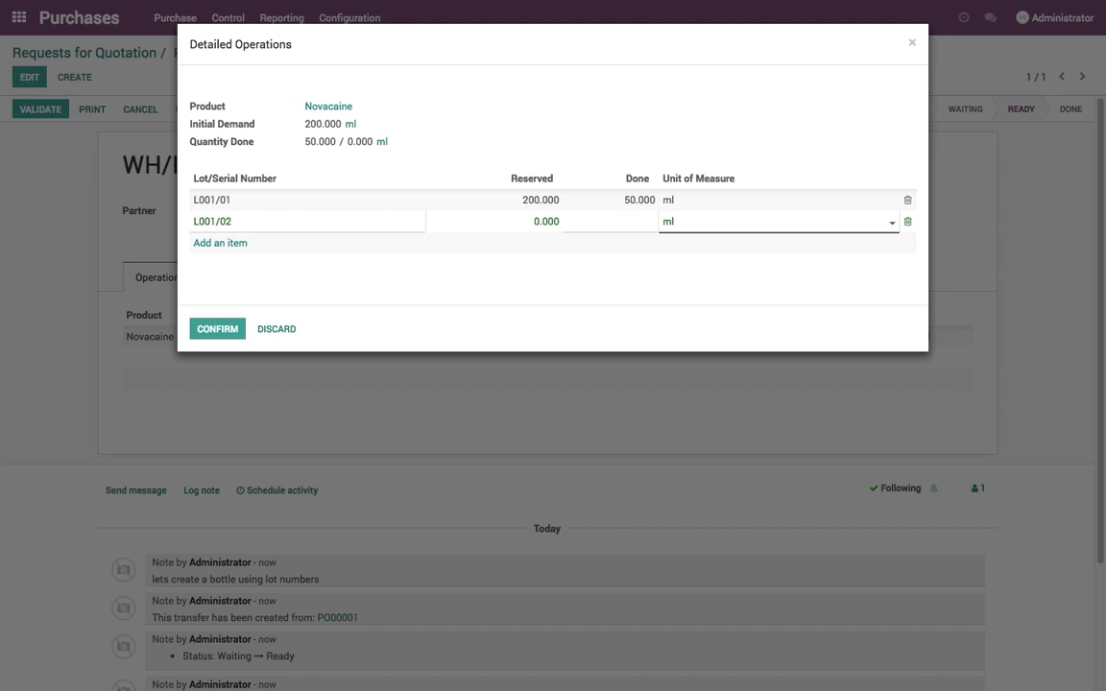
{"action": "key", "text": "Return"}
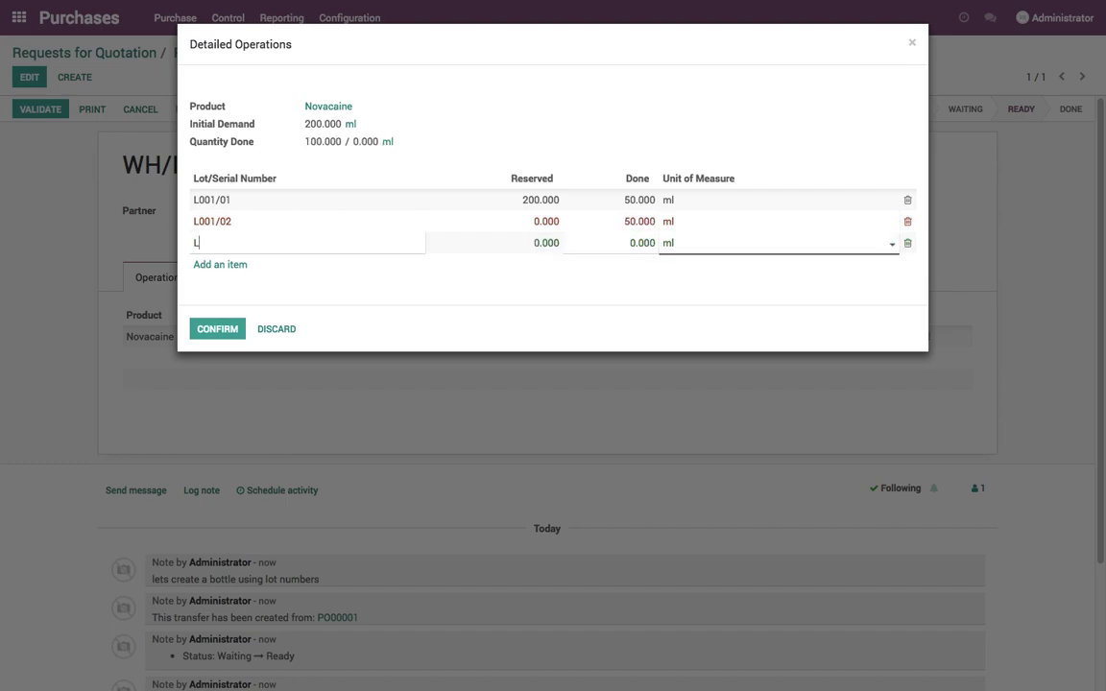
Record lot L001/03 with 100 ml done, confirm the detailed operations and validate the receipt.
{"action": "type", "text": "L001/03"}
{"action": "key", "text": "Tab"}
{"action": "type", "text": "100"}
{"action": "left_click", "coordinate": [615, 302]}
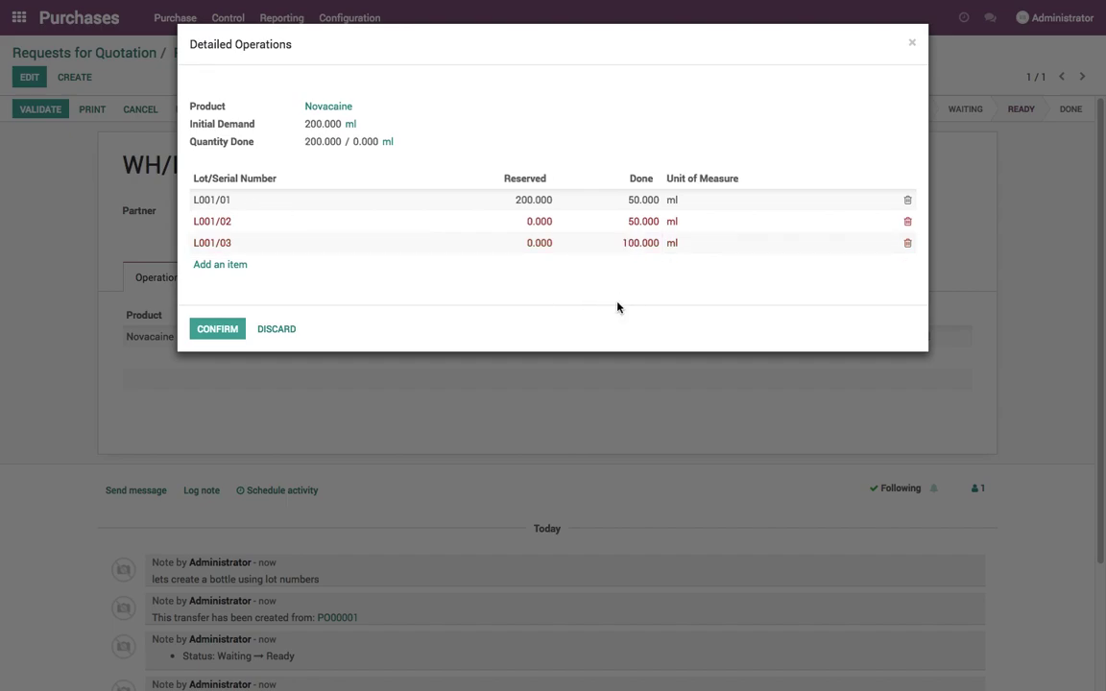
{"action": "left_click", "coordinate": [219, 326]}
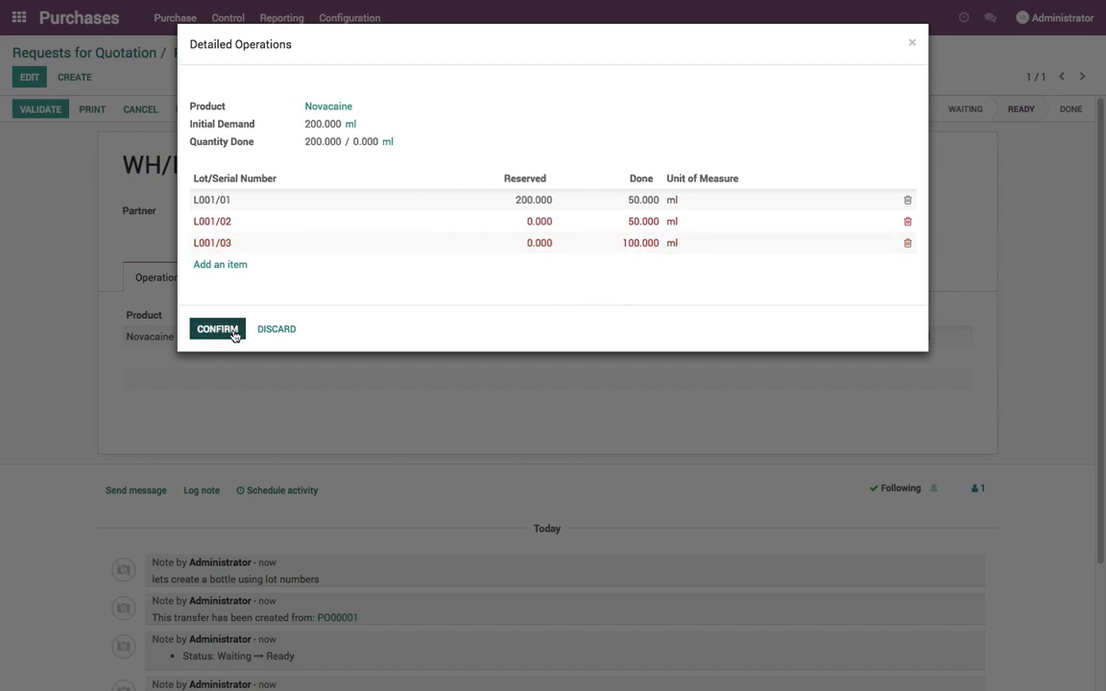
{"action": "left_click", "coordinate": [40, 109]}
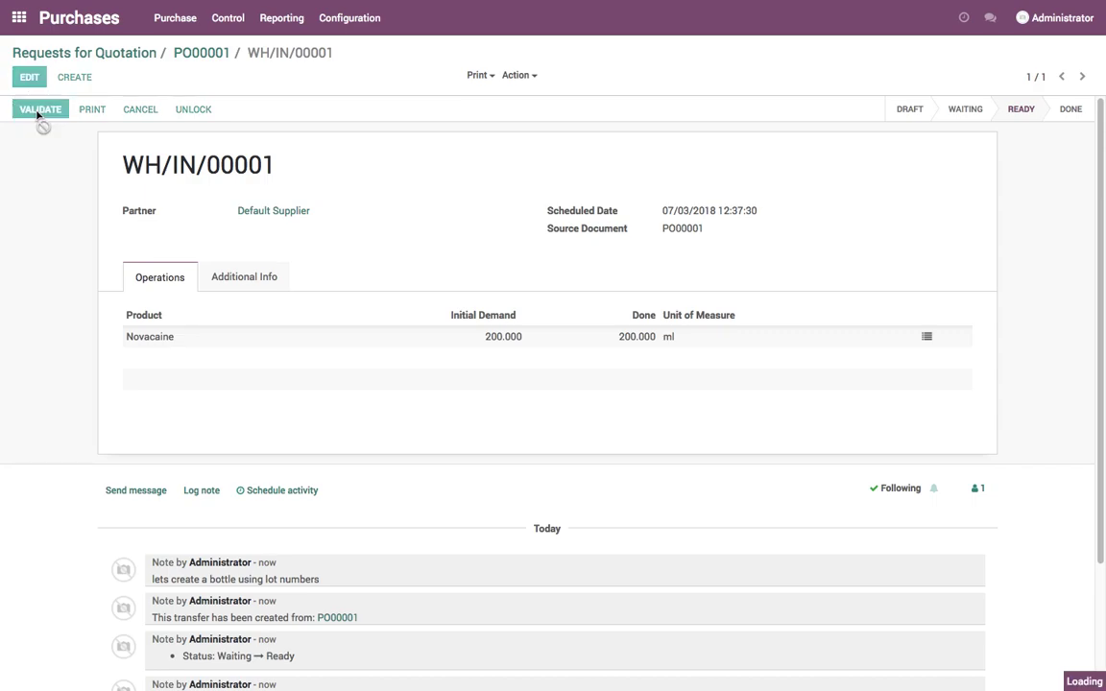
Open the receipt's upstream traceability report and expand the three Novacaine lots.
{"action": "left_click", "coordinate": [957, 152]}
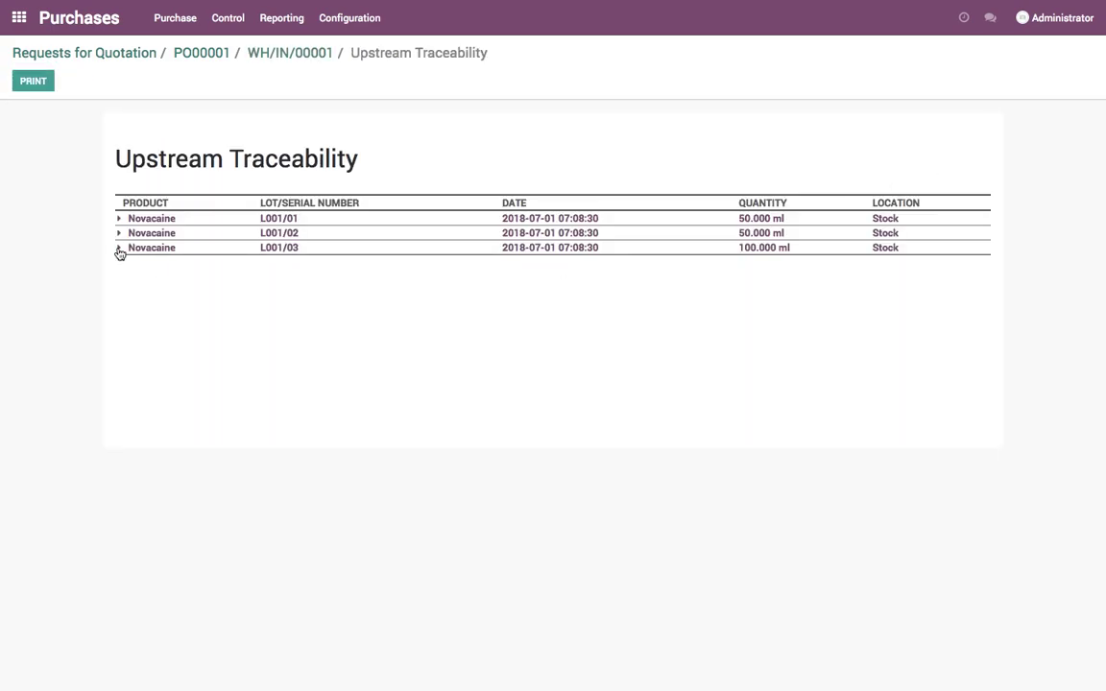
{"action": "left_click", "coordinate": [119, 247]}
{"action": "left_click", "coordinate": [119, 218]}
{"action": "left_click", "coordinate": [118, 233]}
Open the stock report in the Inventory app and expand Novacaine down to its lots in WH/Stock.
{"action": "left_click", "coordinate": [18, 17]}
{"action": "left_click", "coordinate": [600, 135]}
{"action": "left_click", "coordinate": [365, 16]}
{"action": "left_click", "coordinate": [372, 46]}
{"action": "left_click", "coordinate": [307, 196]}
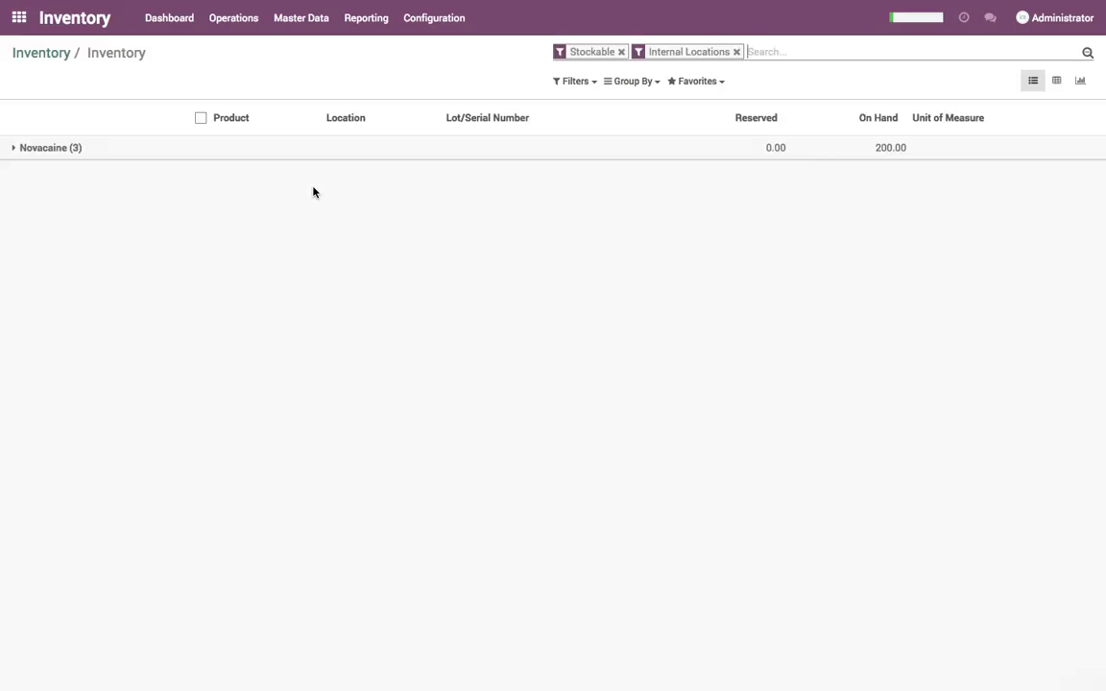
{"action": "left_click", "coordinate": [315, 149]}
{"action": "left_click", "coordinate": [288, 171]}
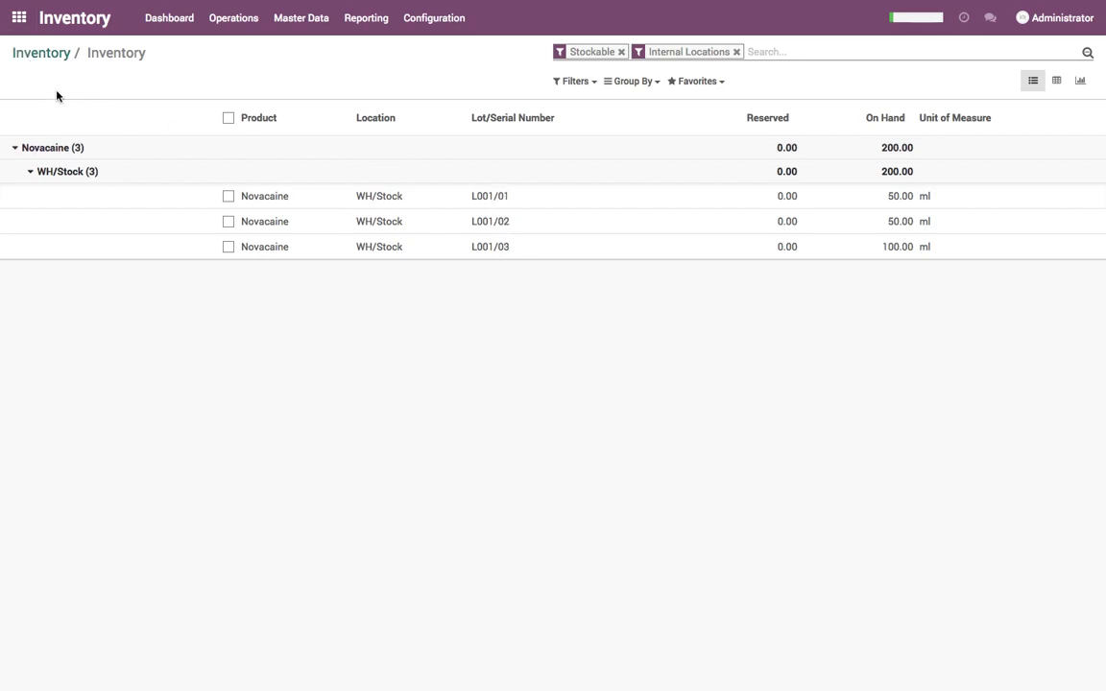
Reopen the Medicine manufacturing order in the Manufacturing app and check availability to reserve its materials.
{"action": "left_click", "coordinate": [18, 17]}
{"action": "left_click", "coordinate": [718, 153]}
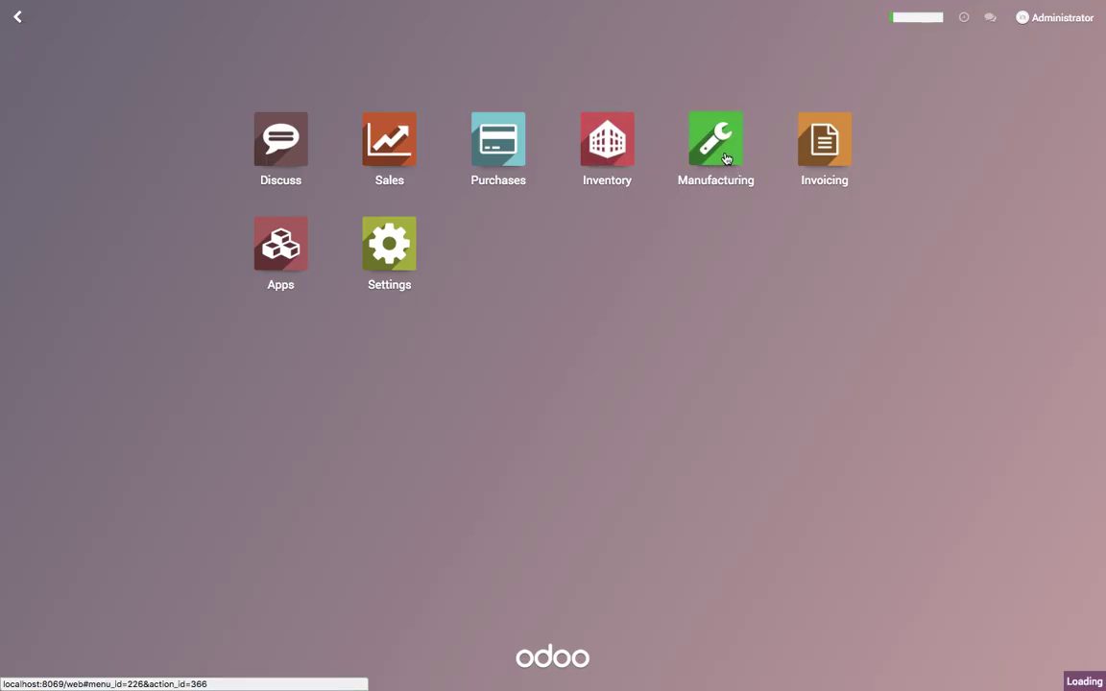
{"action": "left_click", "coordinate": [229, 155]}
{"action": "left_click", "coordinate": [59, 110]}
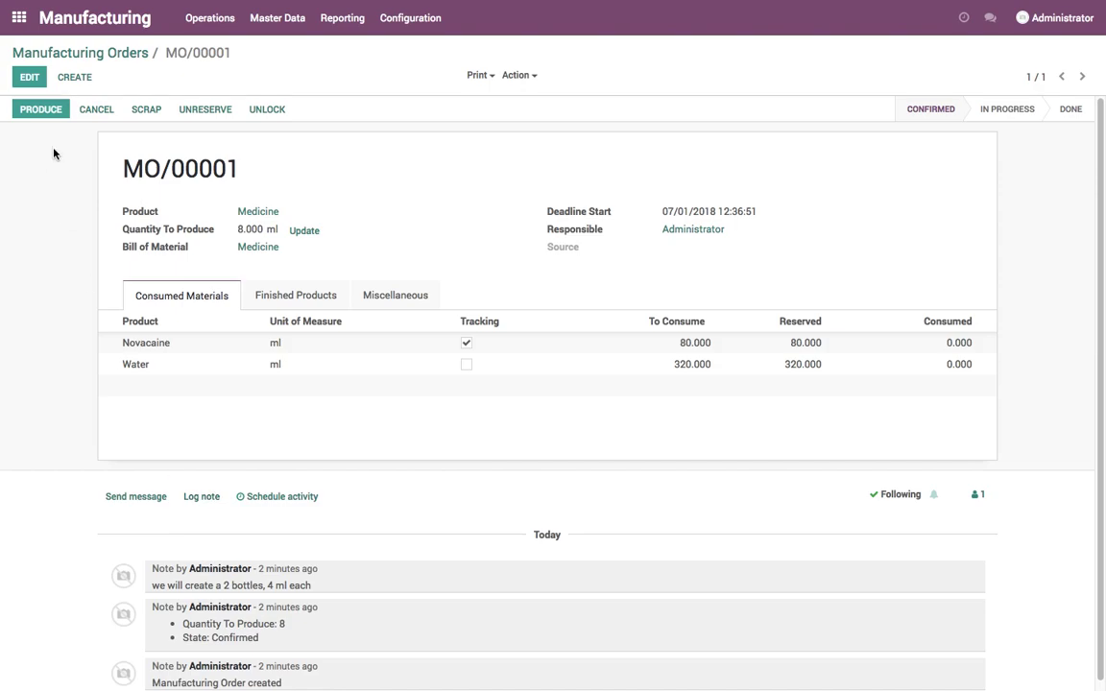
Start producing the Medicine order with a quantity of 4 ml and create finished-product lot LOT001/01.
{"action": "left_click", "coordinate": [42, 109]}
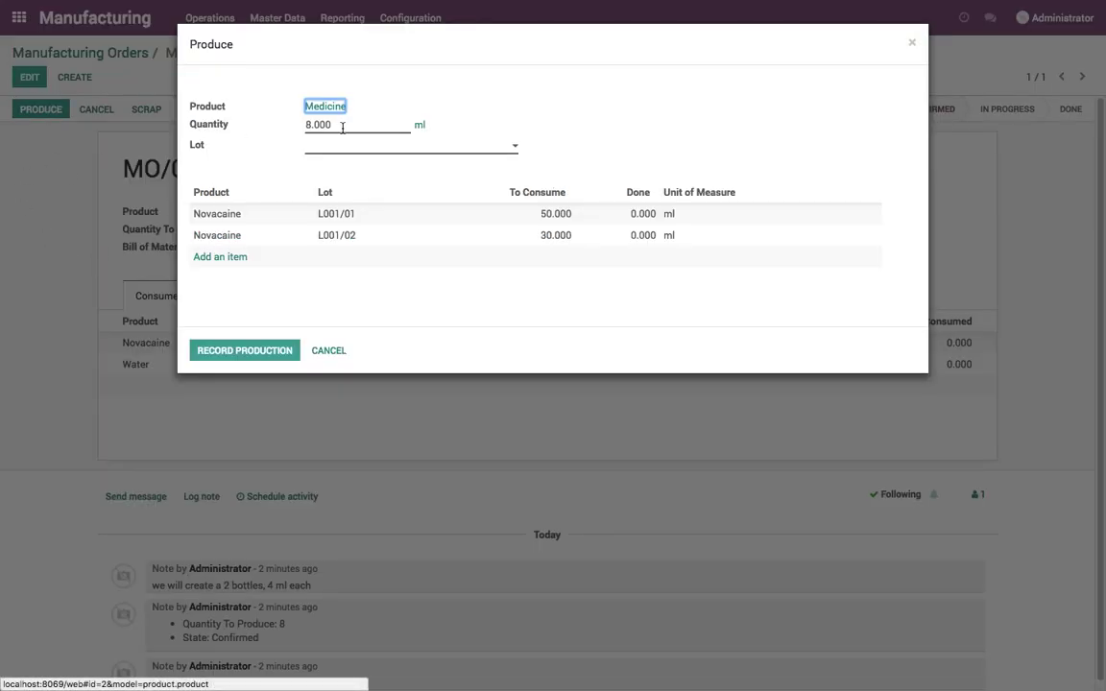
{"action": "left_click_drag", "start_coordinate": [342, 127], "coordinate": [291, 119]}
{"action": "type", "text": "4"}
{"action": "key", "text": "Tab"}
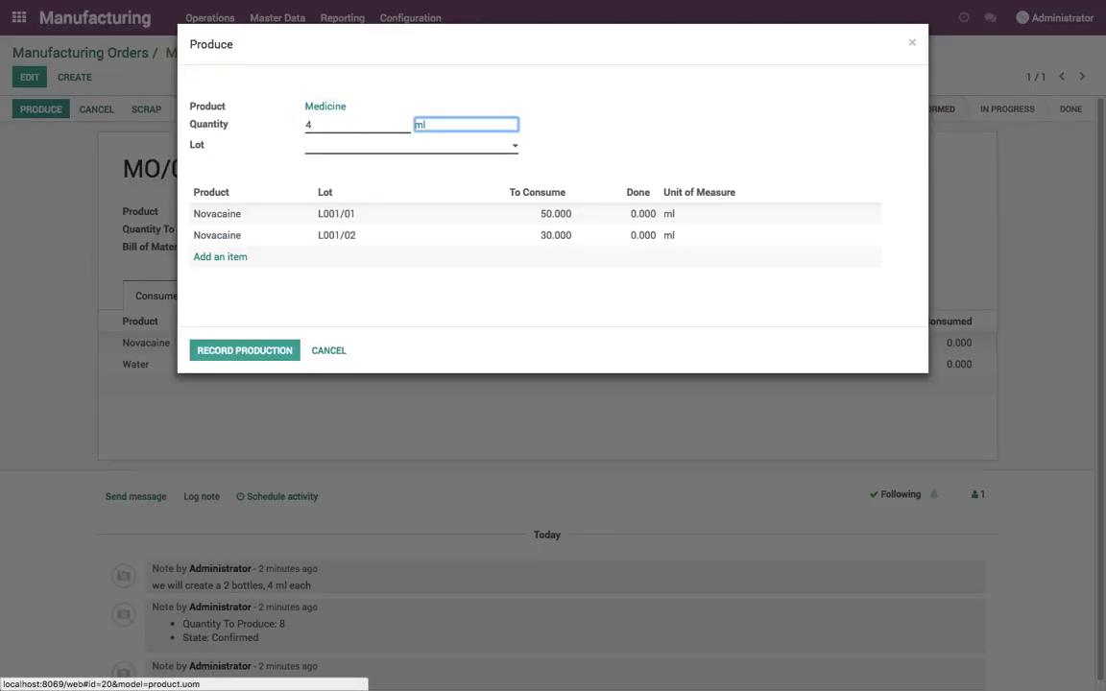
{"action": "left_click", "coordinate": [362, 152]}
{"action": "type", "text": "LOT/"}
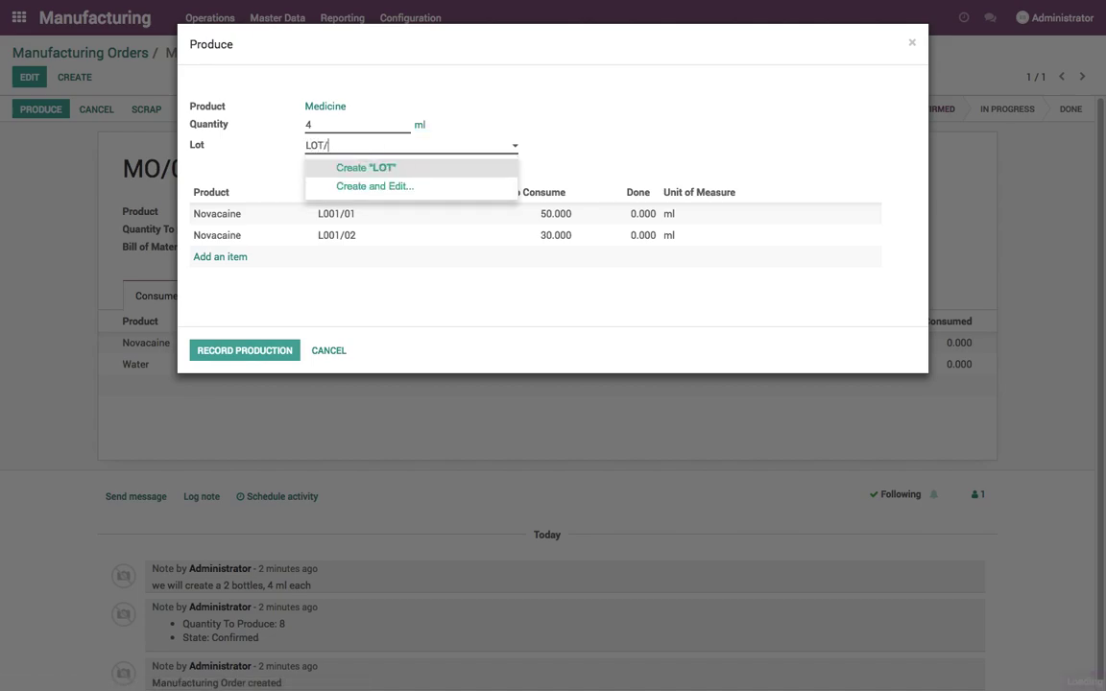
{"action": "type", "text": "001"}
{"action": "key", "text": "BackSpace"}
{"action": "key", "text": "End"}
{"action": "type", "text": "/01"}
{"action": "key", "text": "Return"}
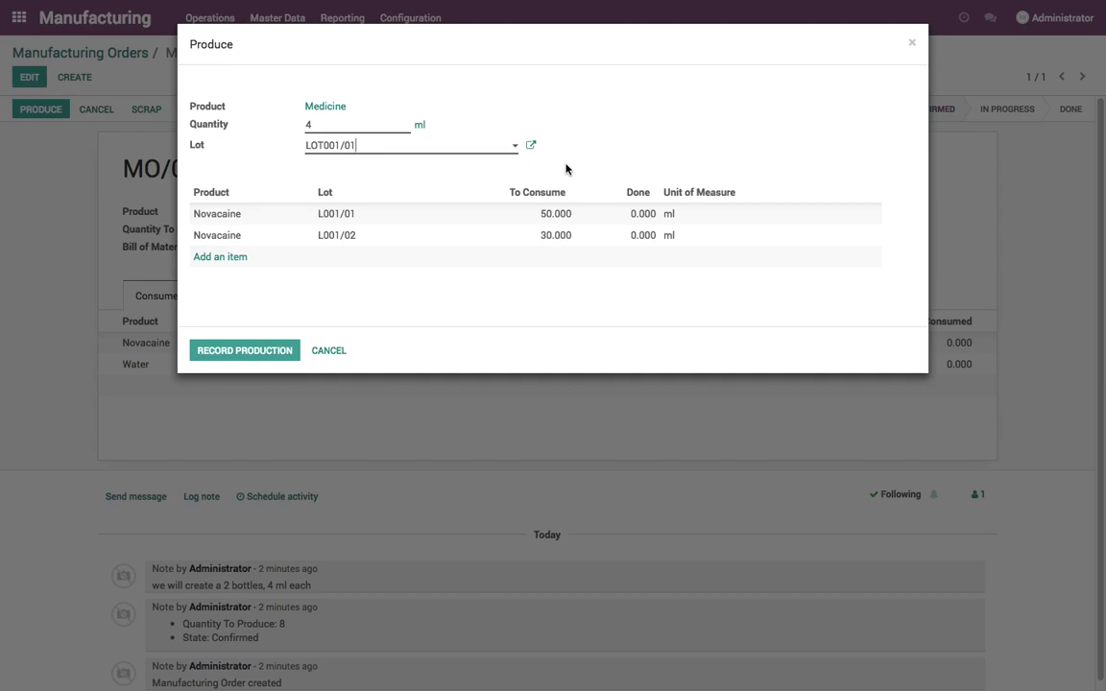
Set the consumed quantity of Novacaine lot L001/01 to 40 ml and record the production of the first Medicine lot.
{"action": "left_click", "coordinate": [559, 222]}
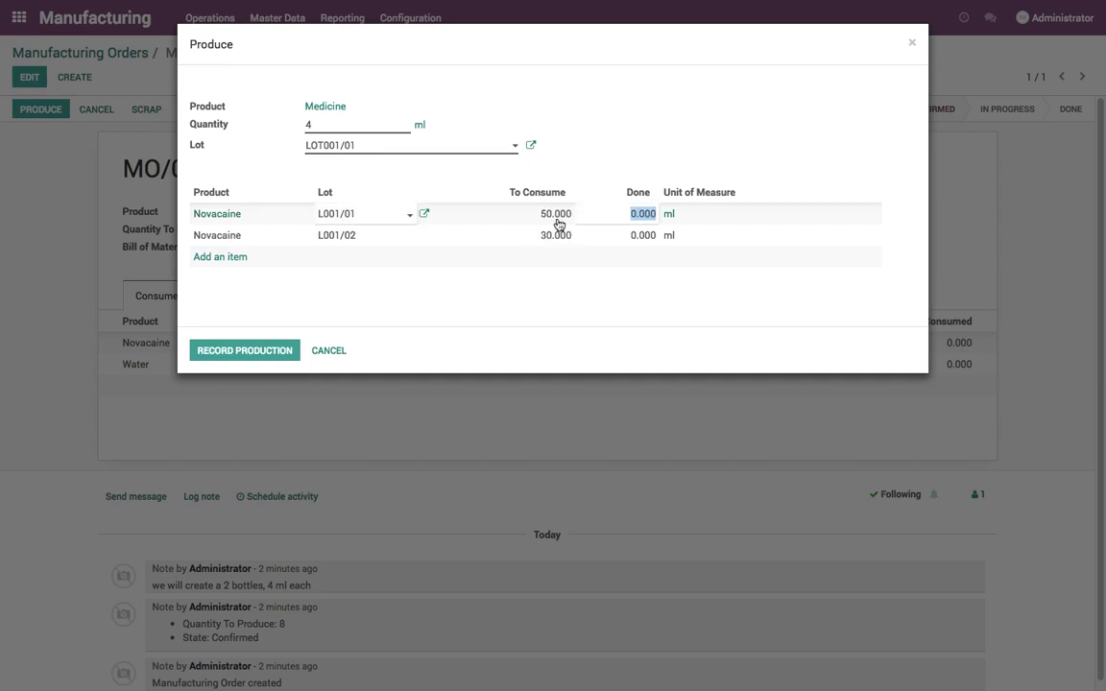
{"action": "type", "text": "40"}
{"action": "left_click", "coordinate": [623, 170]}
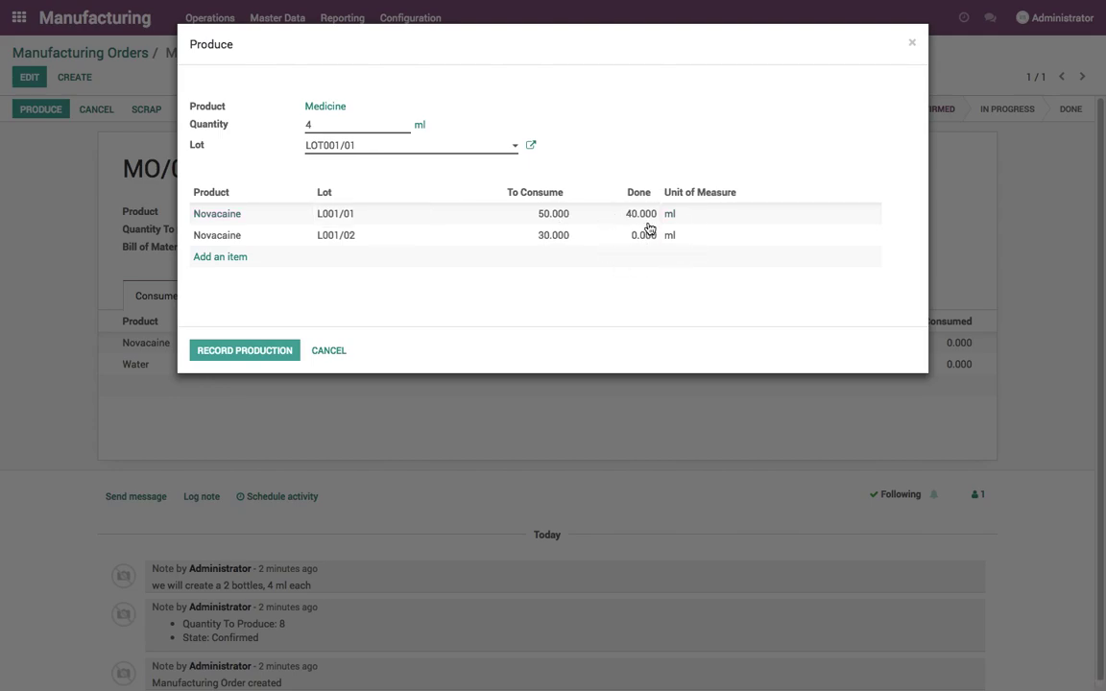
{"action": "left_click", "coordinate": [246, 351]}
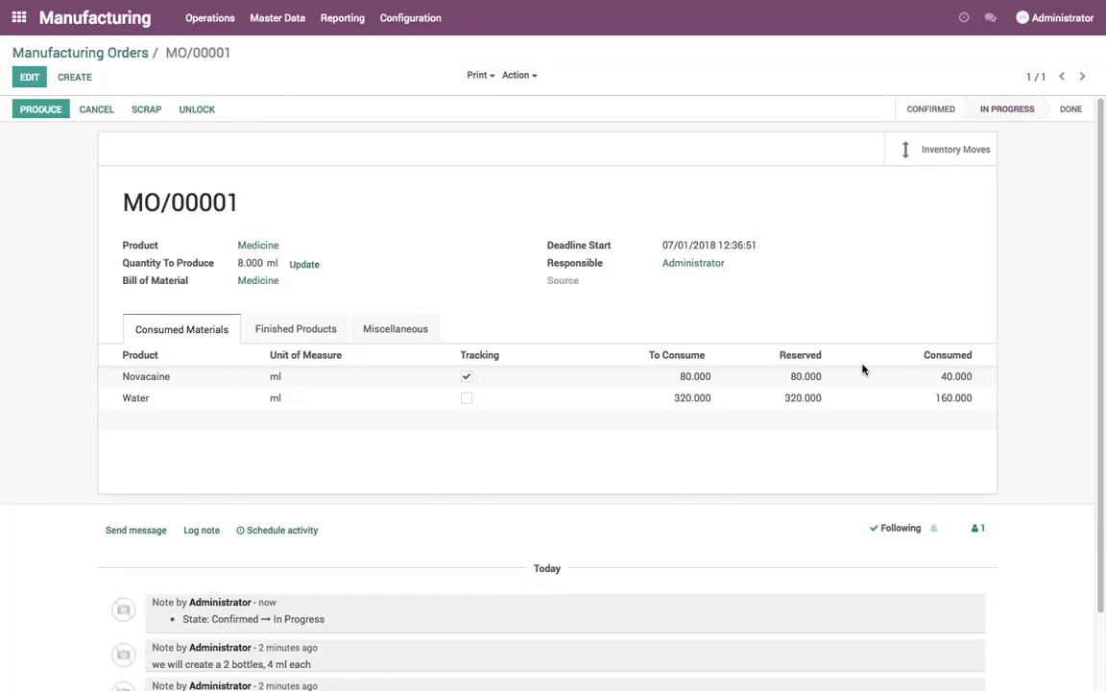
Start producing the remaining 4 ml of Medicine and create finished-product lot LOT001/02.
{"action": "left_click", "coordinate": [56, 116]}
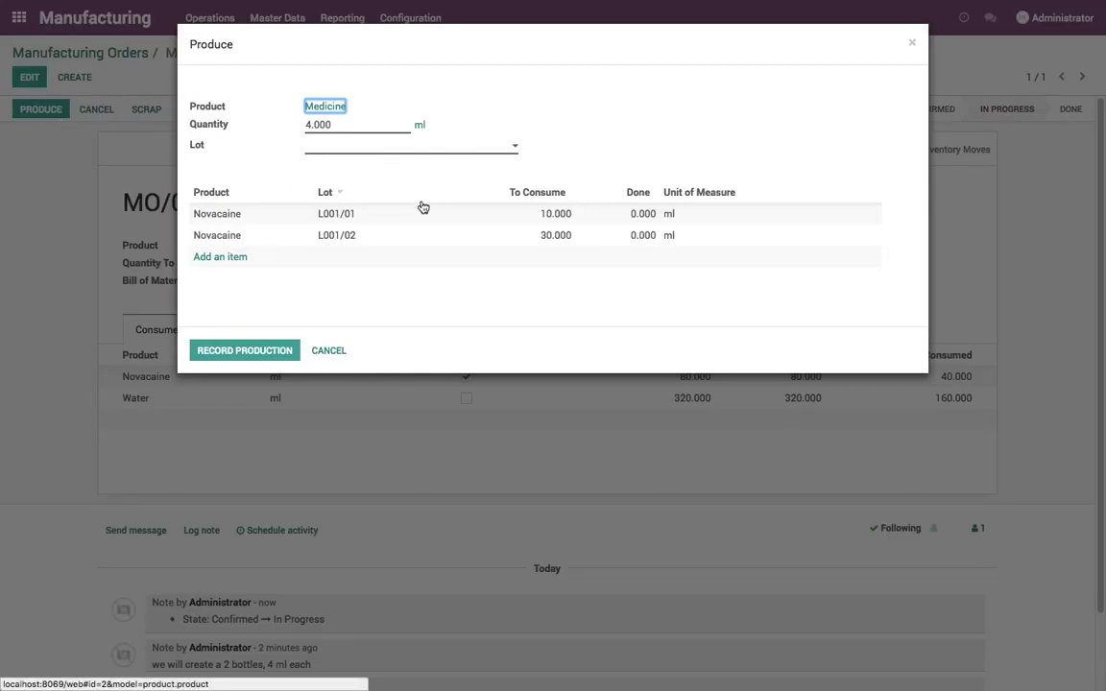
{"action": "left_click", "coordinate": [365, 144]}
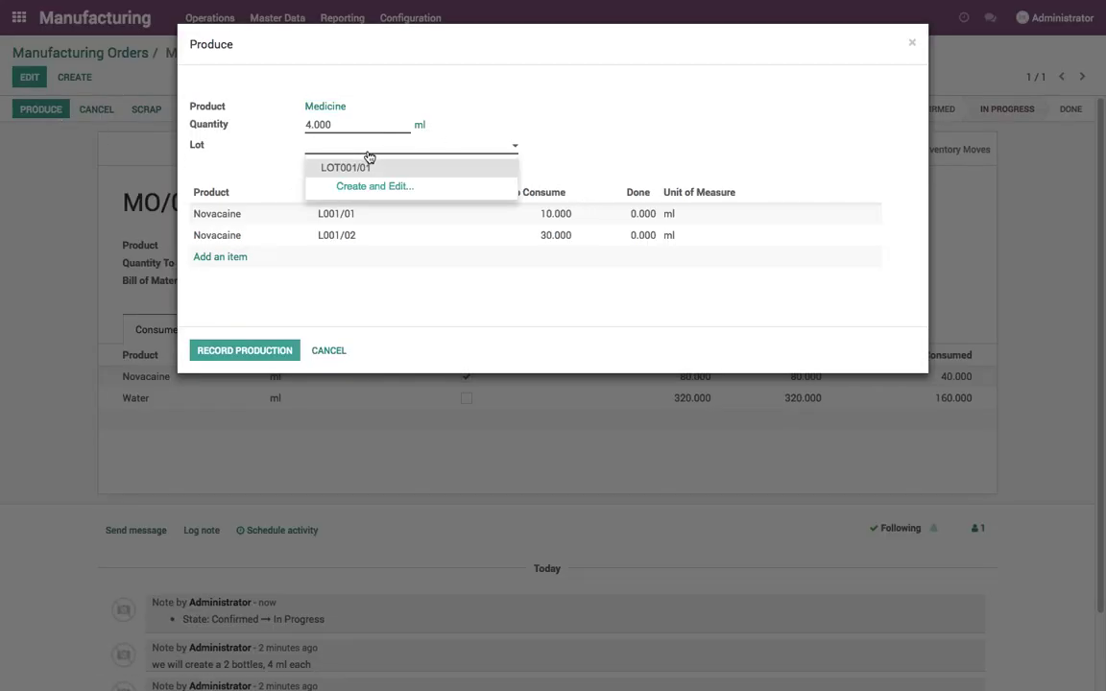
{"action": "left_click", "coordinate": [367, 171]}
{"action": "key", "text": "BackSpace"}
{"action": "type", "text": "2"}
{"action": "key", "text": "Return"}
Record production with 10 ml consumed from Novacaine lot L001/01 and 30 ml from L001/02, and mark the manufacturing order as done.
{"action": "left_click", "coordinate": [636, 215]}
{"action": "type", "text": "10"}
{"action": "left_click", "coordinate": [633, 239]}
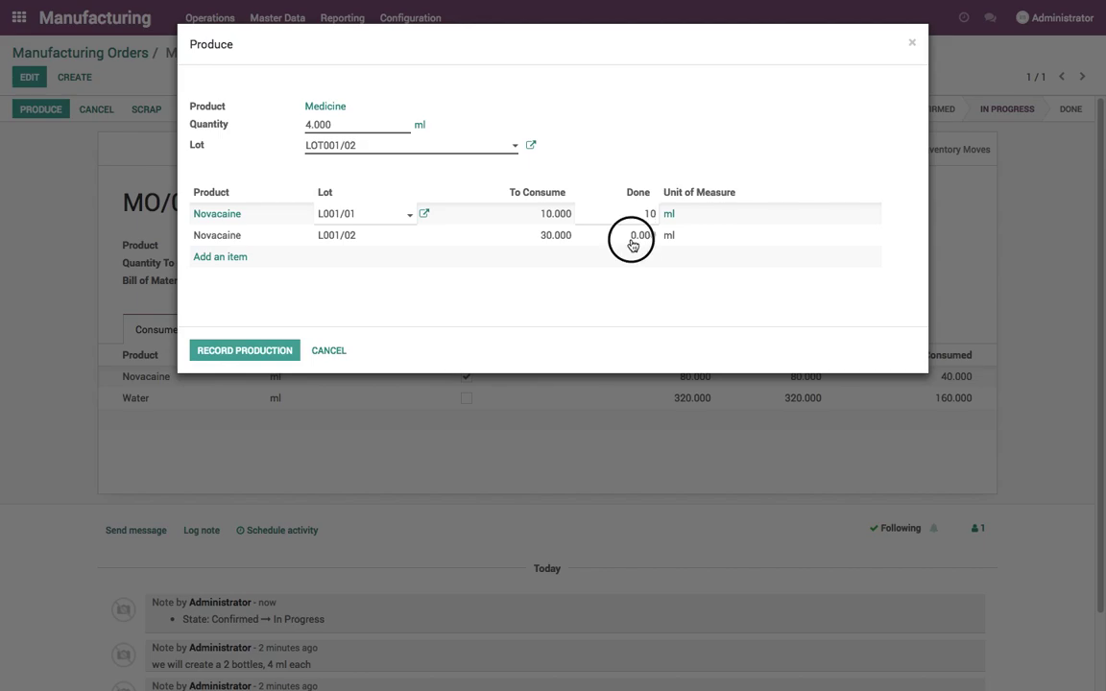
{"action": "type", "text": "30"}
{"action": "left_click", "coordinate": [633, 147]}
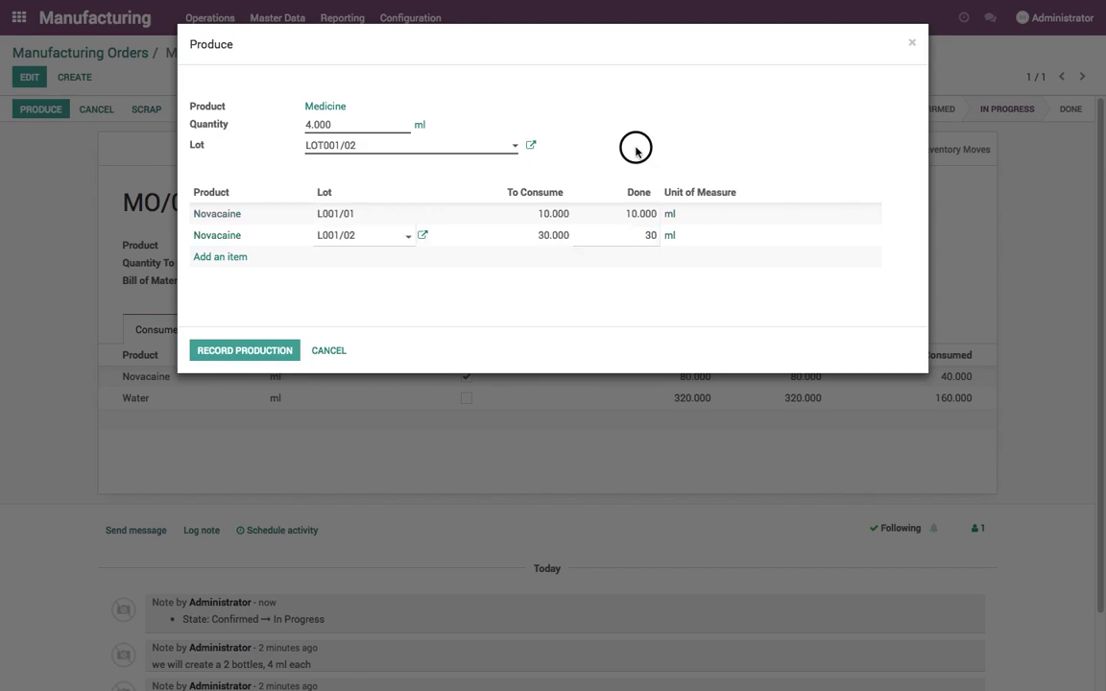
{"action": "left_click", "coordinate": [284, 354]}
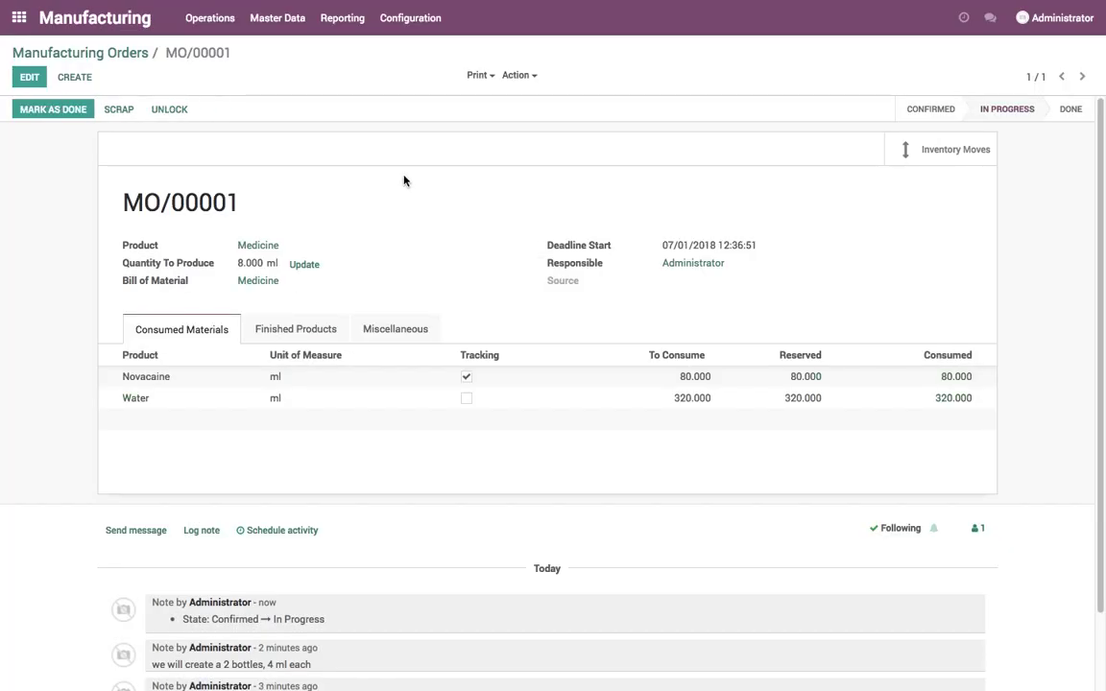
{"action": "left_click", "coordinate": [39, 111]}
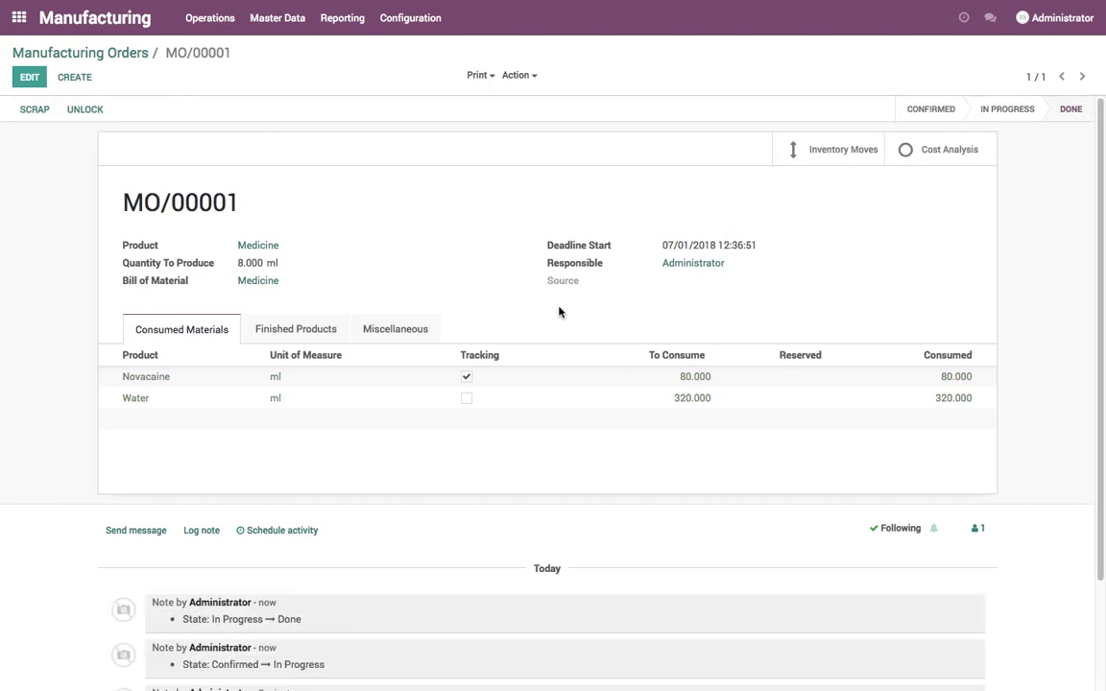
Open the stock report in the Inventory app and expand Medicine and Novacaine down to their lots in WH/Stock.
{"action": "left_click", "coordinate": [85, 53]}
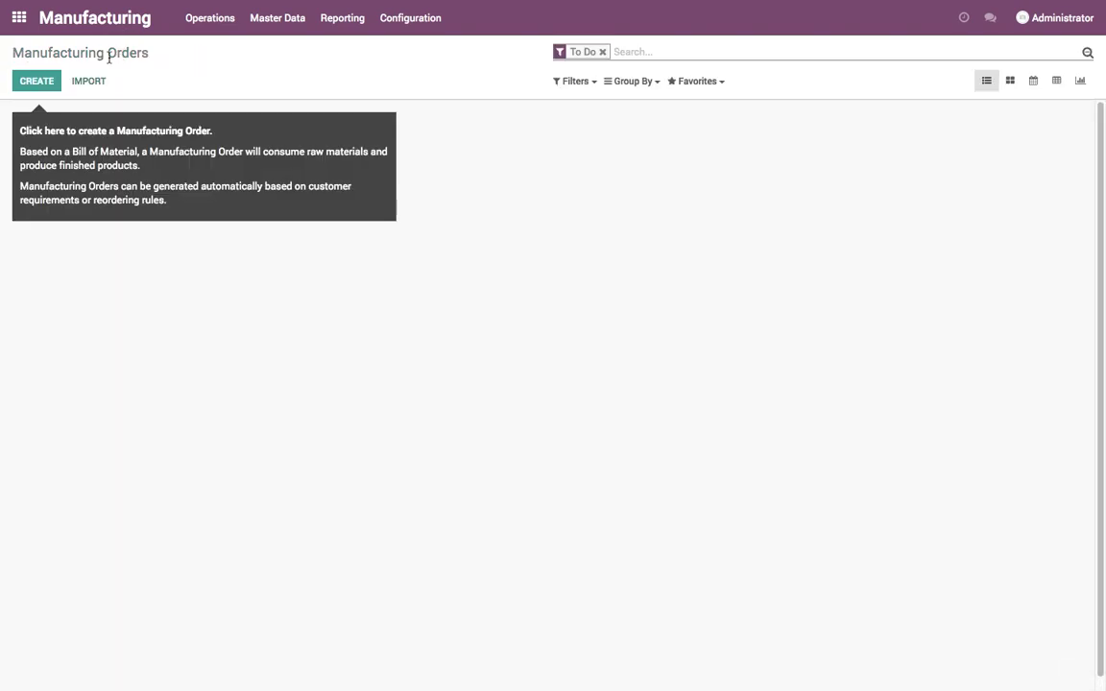
{"action": "left_click", "coordinate": [12, 21]}
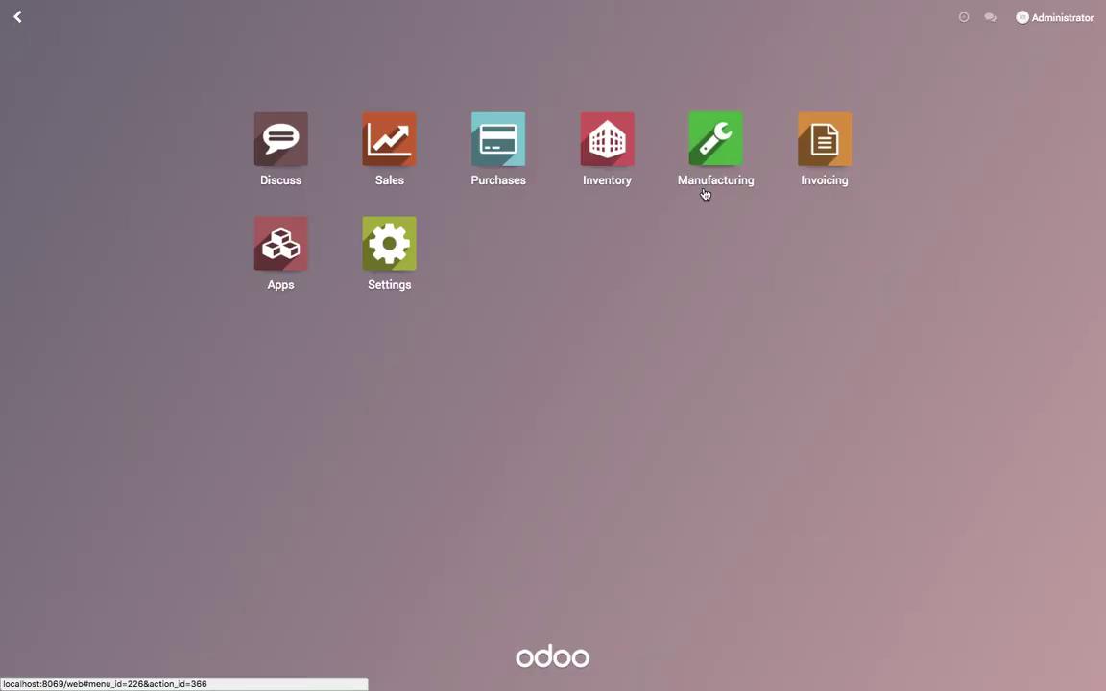
{"action": "left_click", "coordinate": [607, 144]}
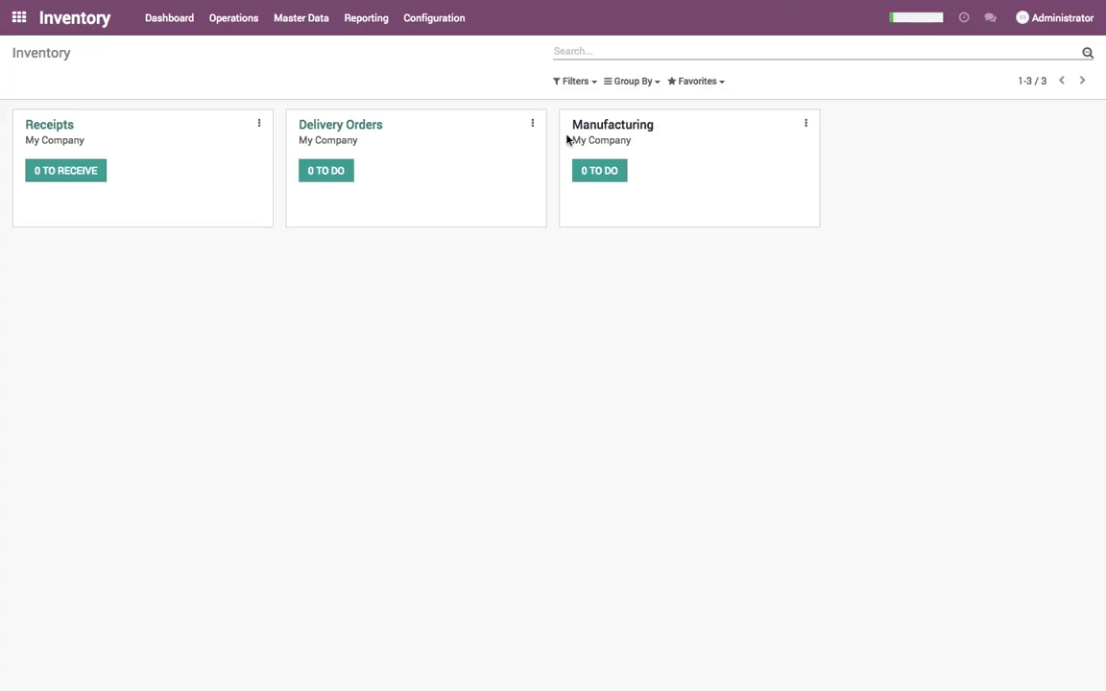
{"action": "left_click", "coordinate": [369, 18]}
{"action": "left_click", "coordinate": [370, 48]}
{"action": "left_click", "coordinate": [351, 196]}
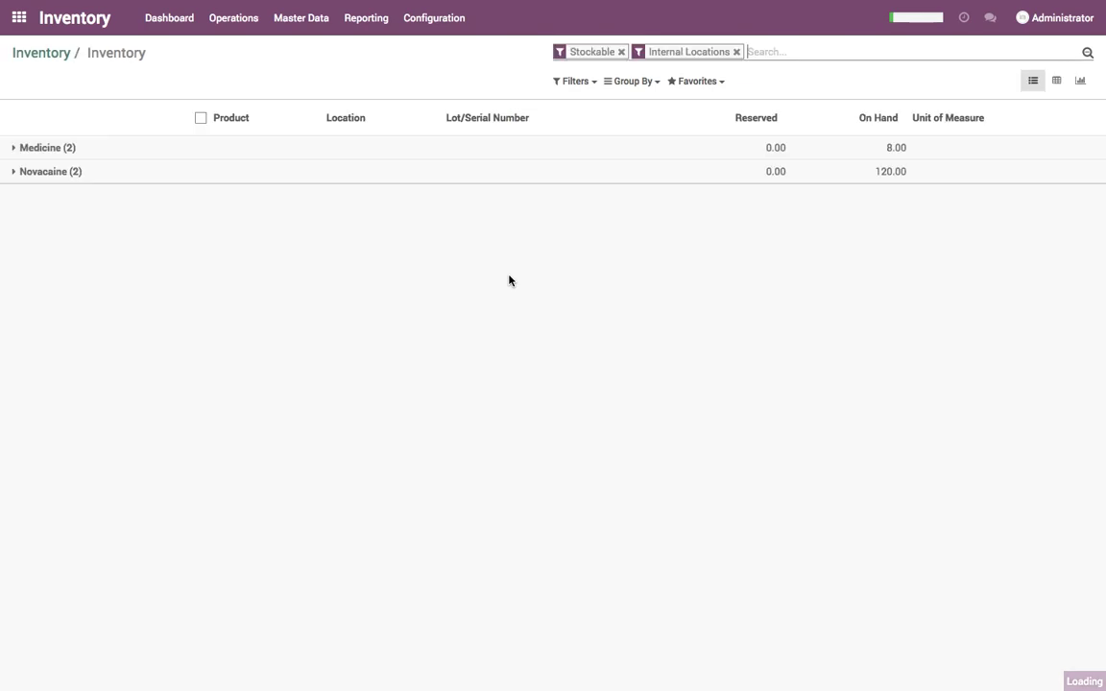
{"action": "left_click", "coordinate": [51, 149]}
{"action": "left_click", "coordinate": [849, 177]}
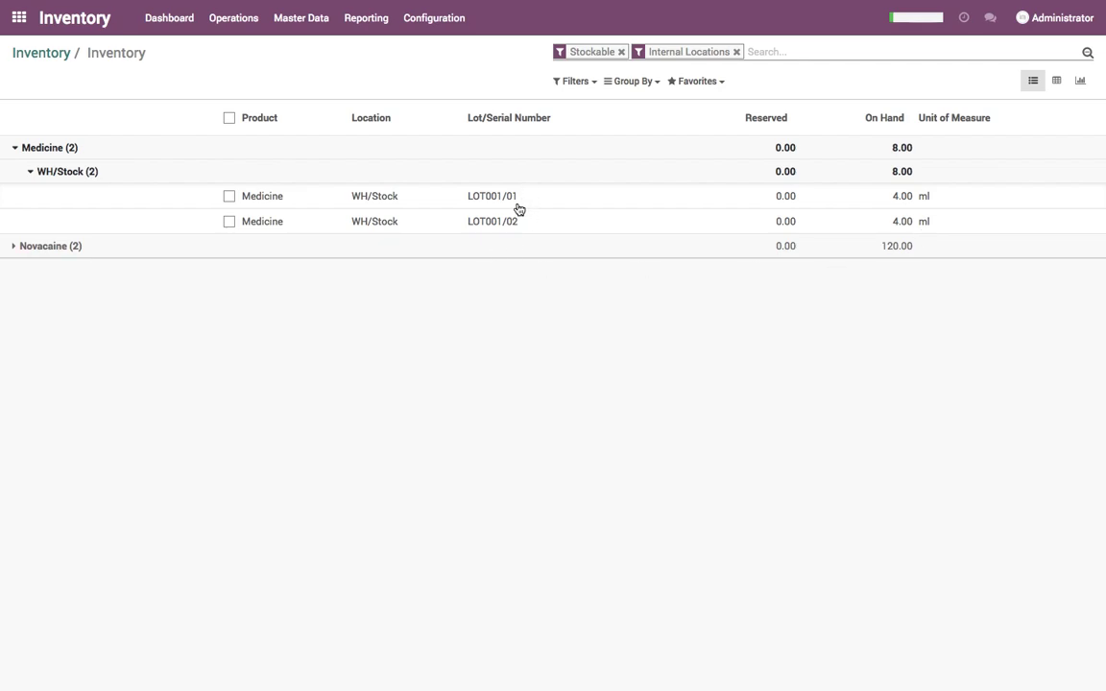
{"action": "left_click", "coordinate": [182, 254]}
{"action": "left_click", "coordinate": [184, 269]}
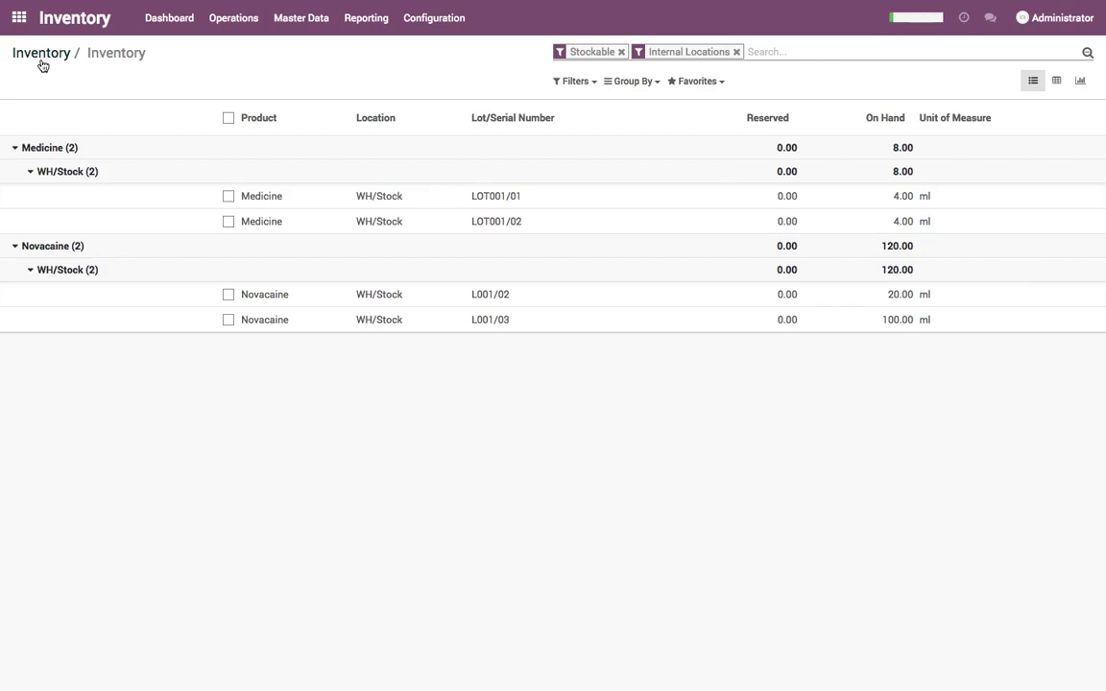
Open Medicine lot LOT001/02 from the lots and serial numbers list and display its upstream traceability report.
{"action": "left_click", "coordinate": [248, 21]}
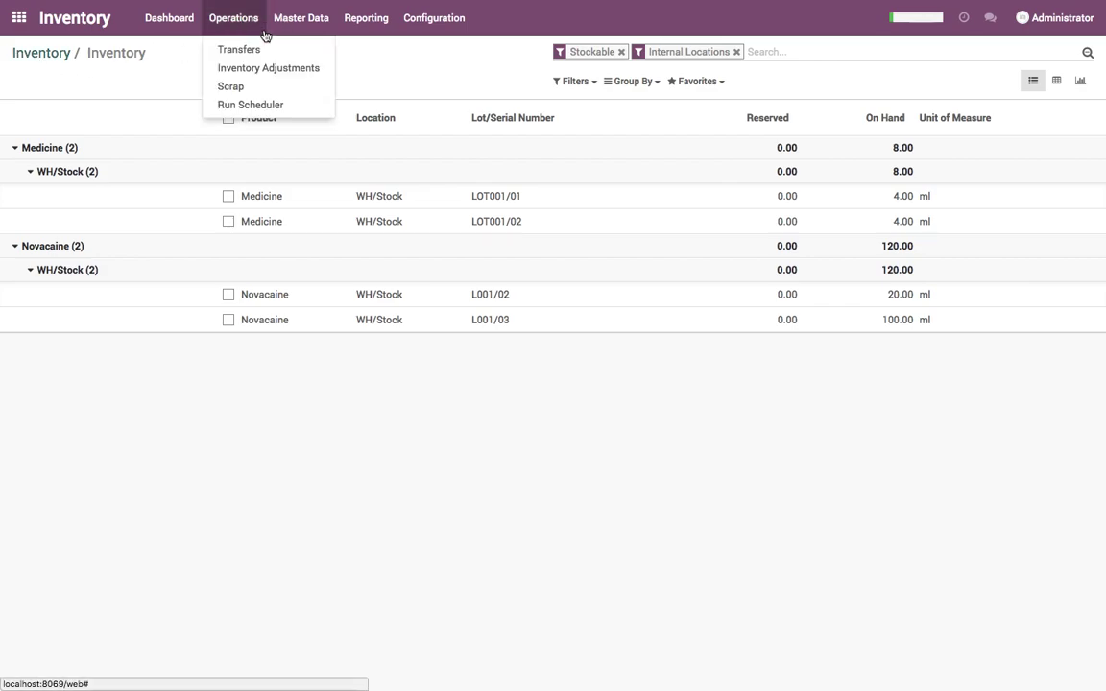
{"action": "left_click", "coordinate": [281, 23]}
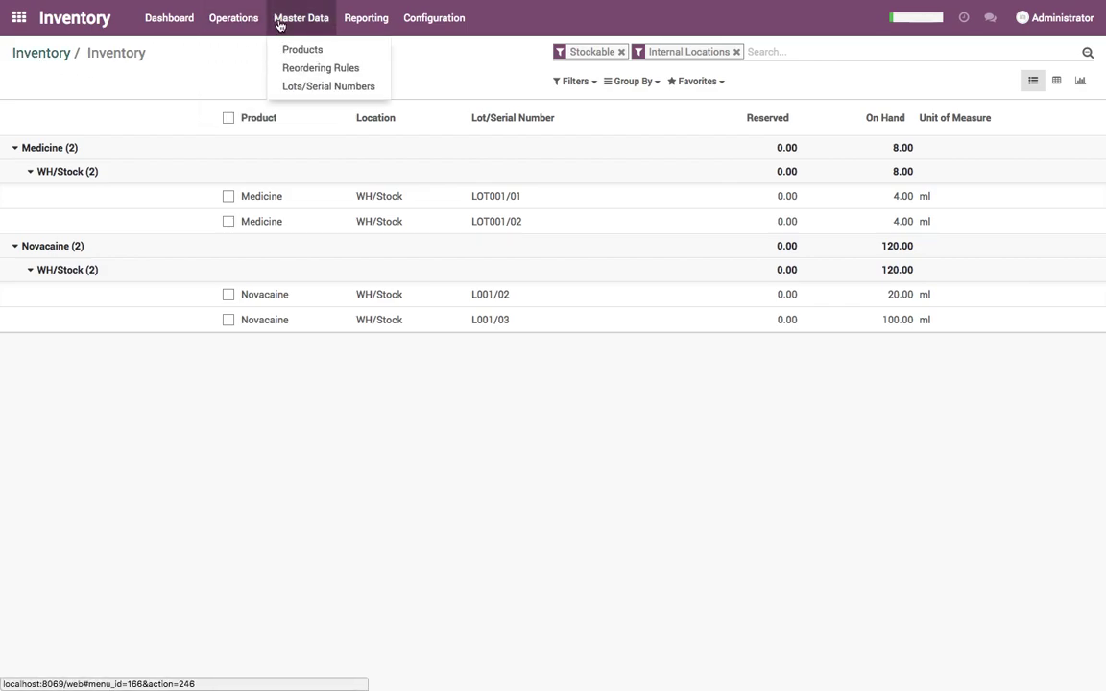
{"action": "left_click", "coordinate": [290, 86]}
{"action": "left_click", "coordinate": [120, 149]}
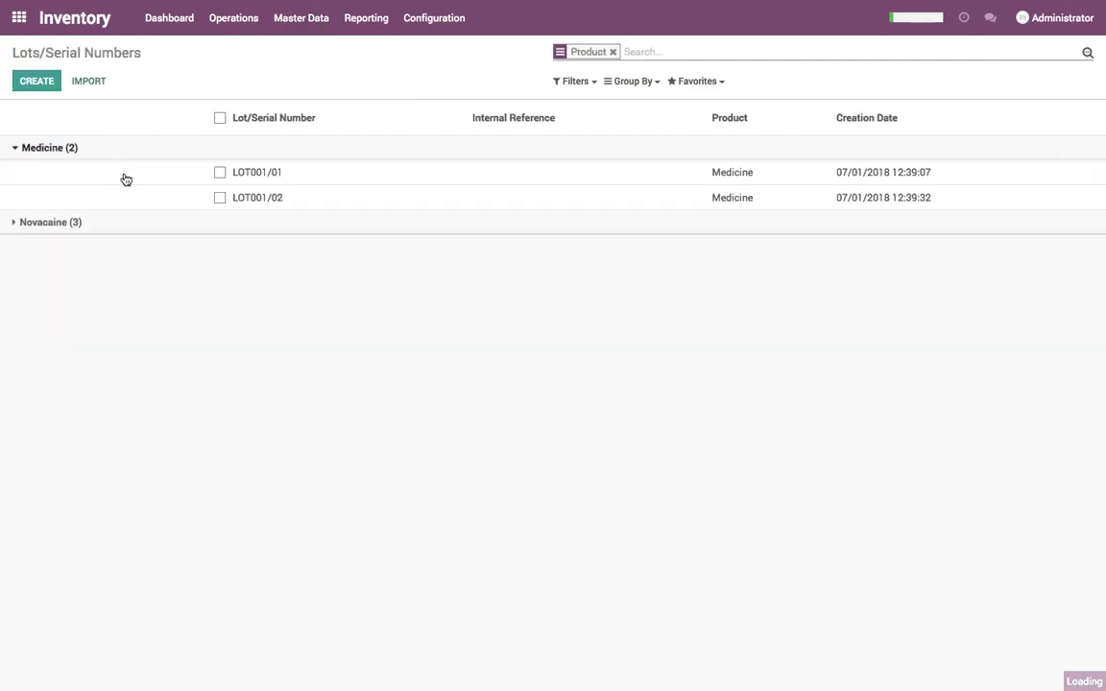
{"action": "left_click", "coordinate": [745, 202]}
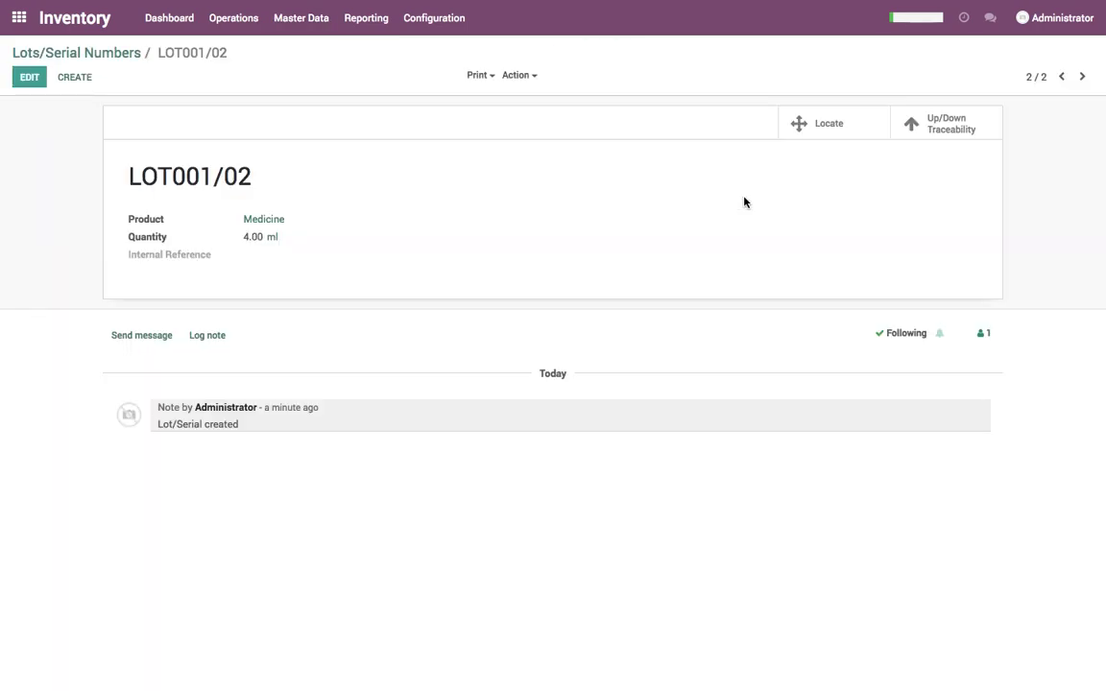
{"action": "left_click", "coordinate": [966, 133]}
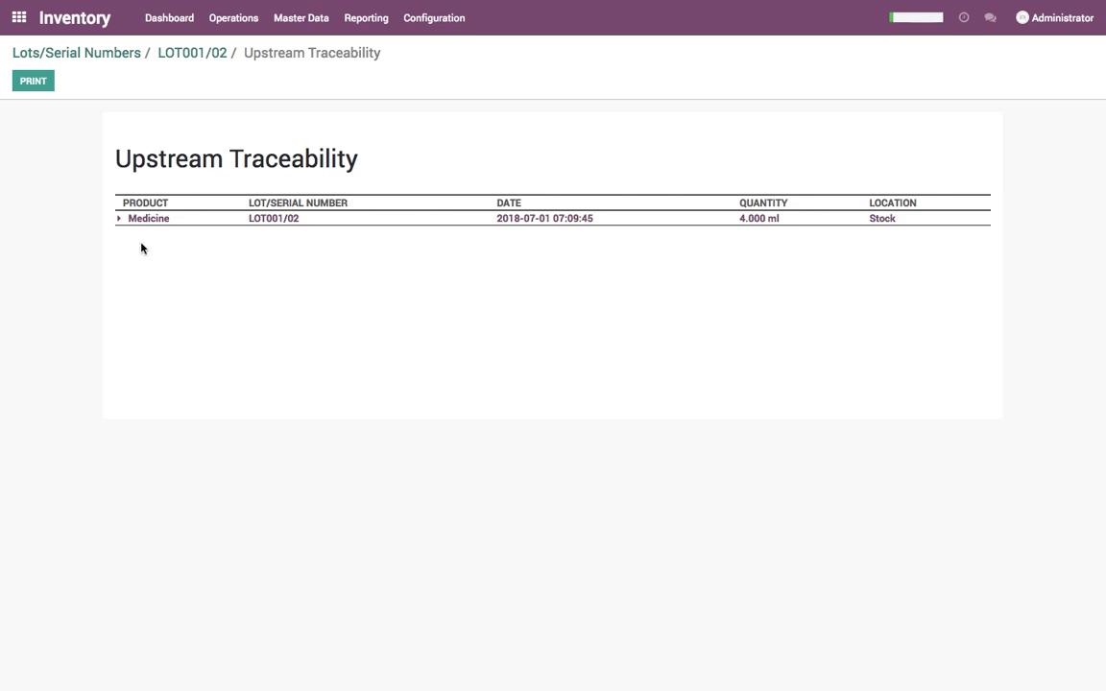
Expand Medicine lot LOT001/02 through MO/00001 to examine the origin of both Novacaine lots used.
{"action": "left_click", "coordinate": [120, 221]}
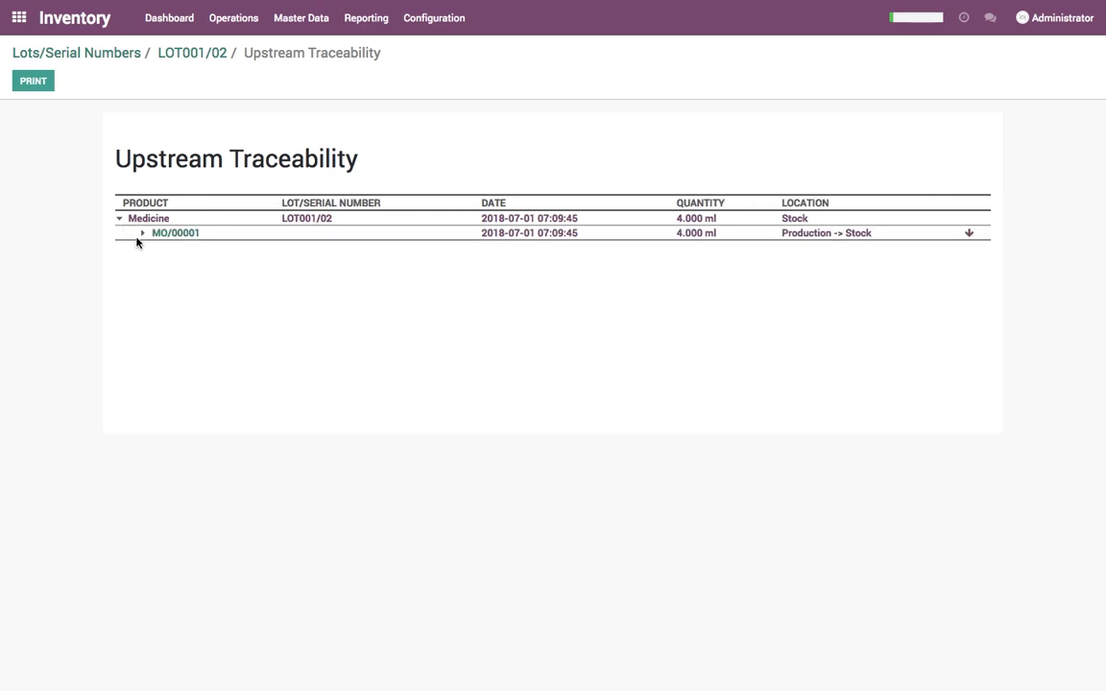
{"action": "left_click", "coordinate": [143, 235]}
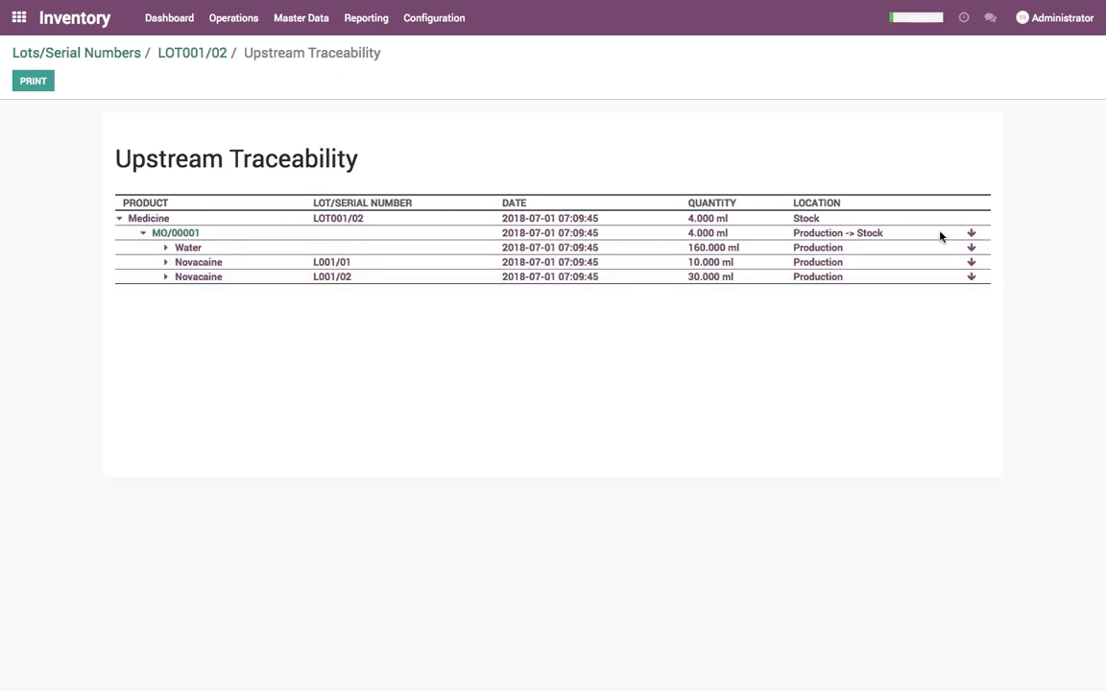
{"action": "left_click", "coordinate": [167, 278]}
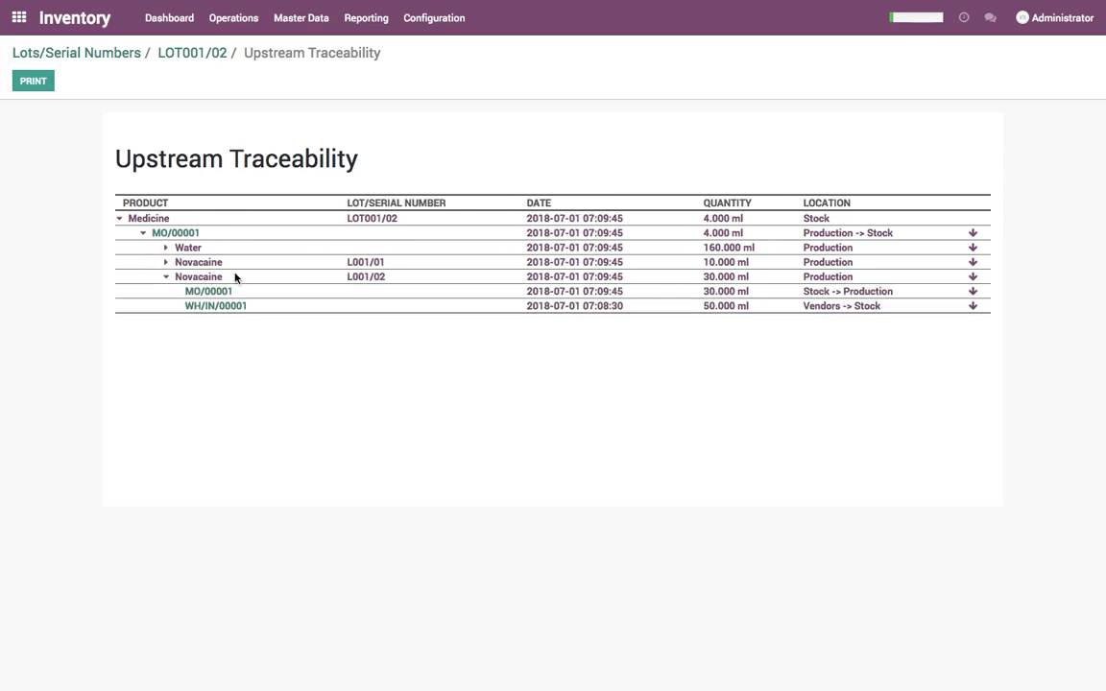
{"action": "left_click", "coordinate": [167, 263]}
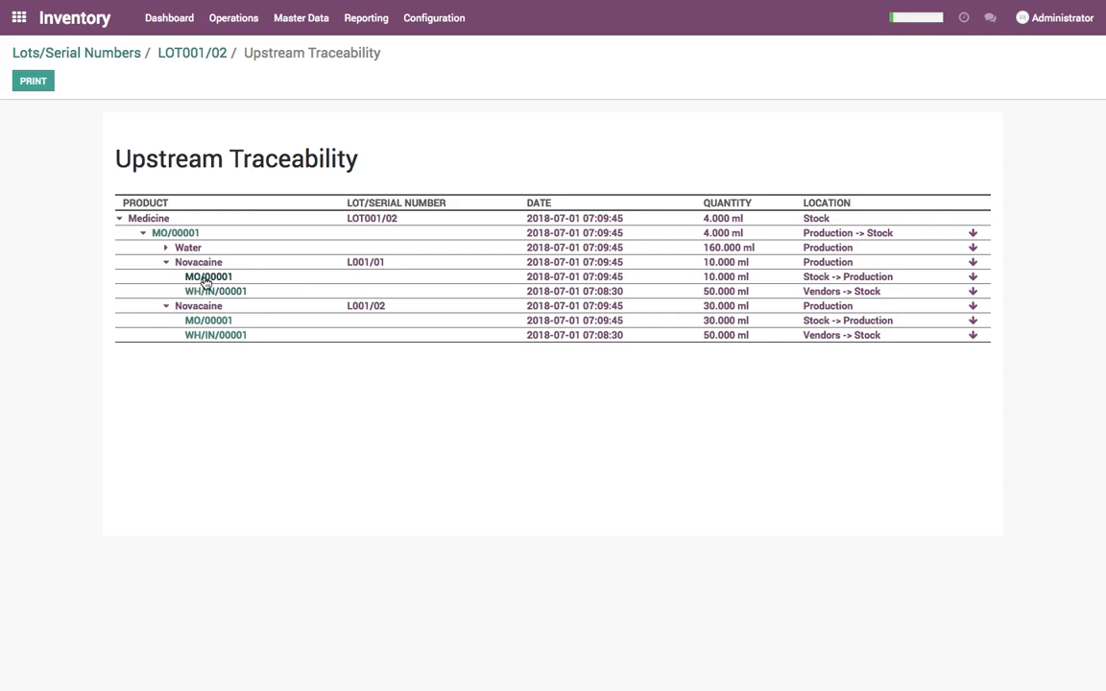
{"action": "left_click_drag", "start_coordinate": [347, 262], "coordinate": [407, 264]}
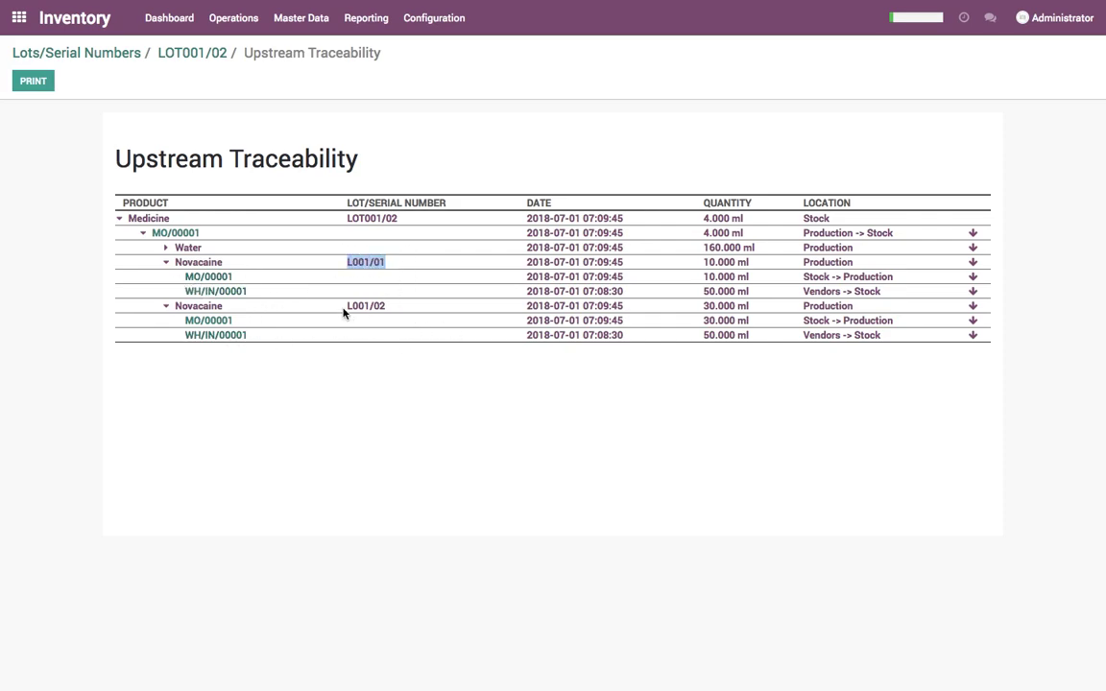
{"action": "left_click_drag", "start_coordinate": [351, 305], "coordinate": [429, 306]}
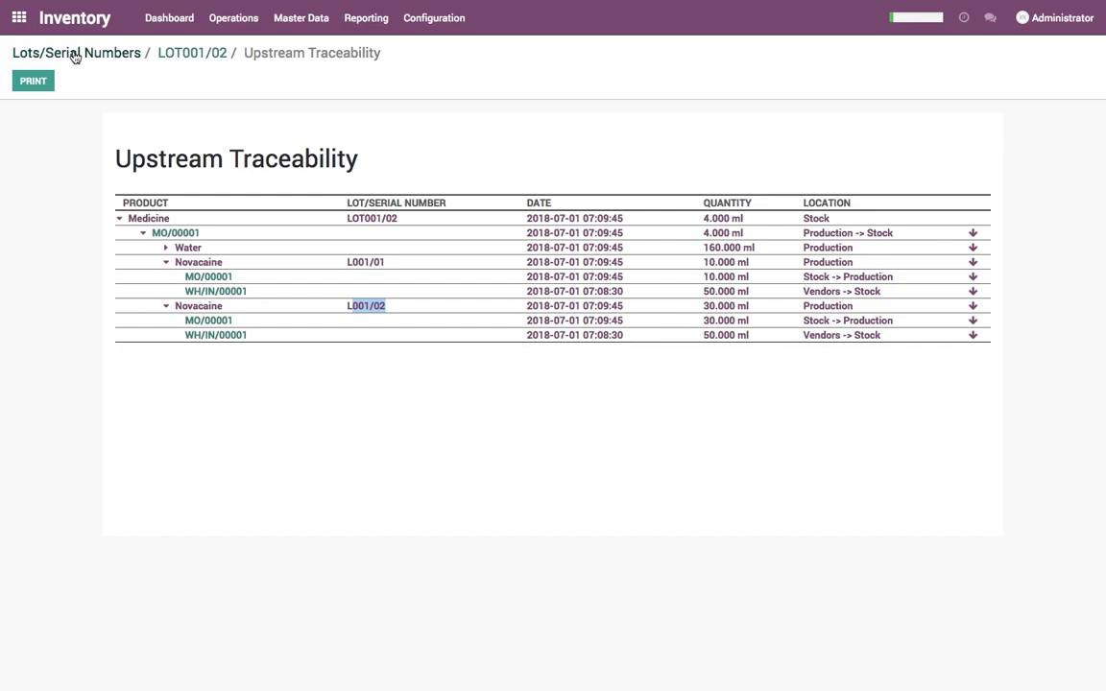
Open the Novacaine product for editing in the Manufacturing app and review its ml unit of measure definition.
{"action": "left_click", "coordinate": [11, 19]}
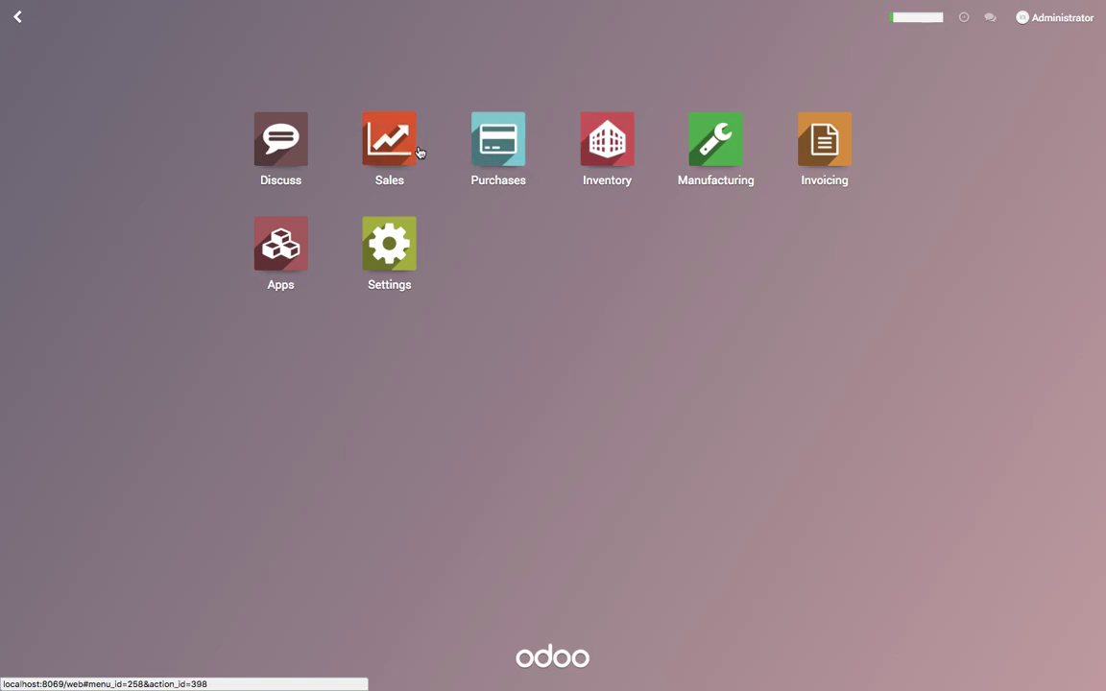
{"action": "left_click", "coordinate": [664, 149]}
{"action": "left_click", "coordinate": [303, 29]}
{"action": "left_click", "coordinate": [301, 48]}
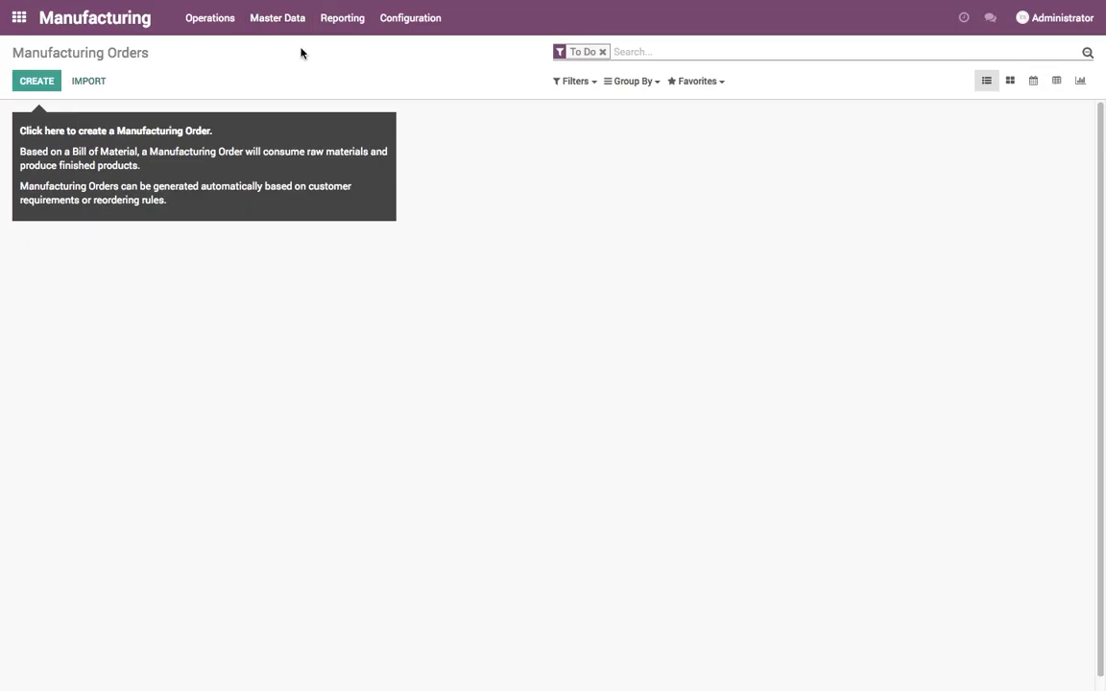
{"action": "left_click", "coordinate": [363, 155]}
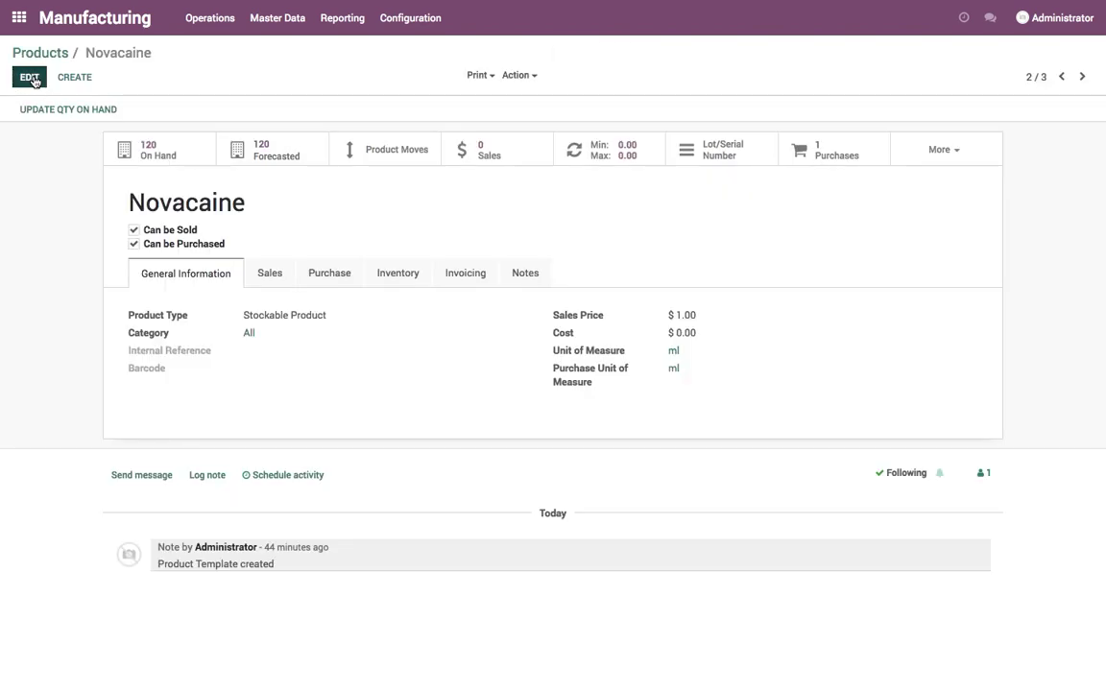
{"action": "left_click", "coordinate": [29, 78]}
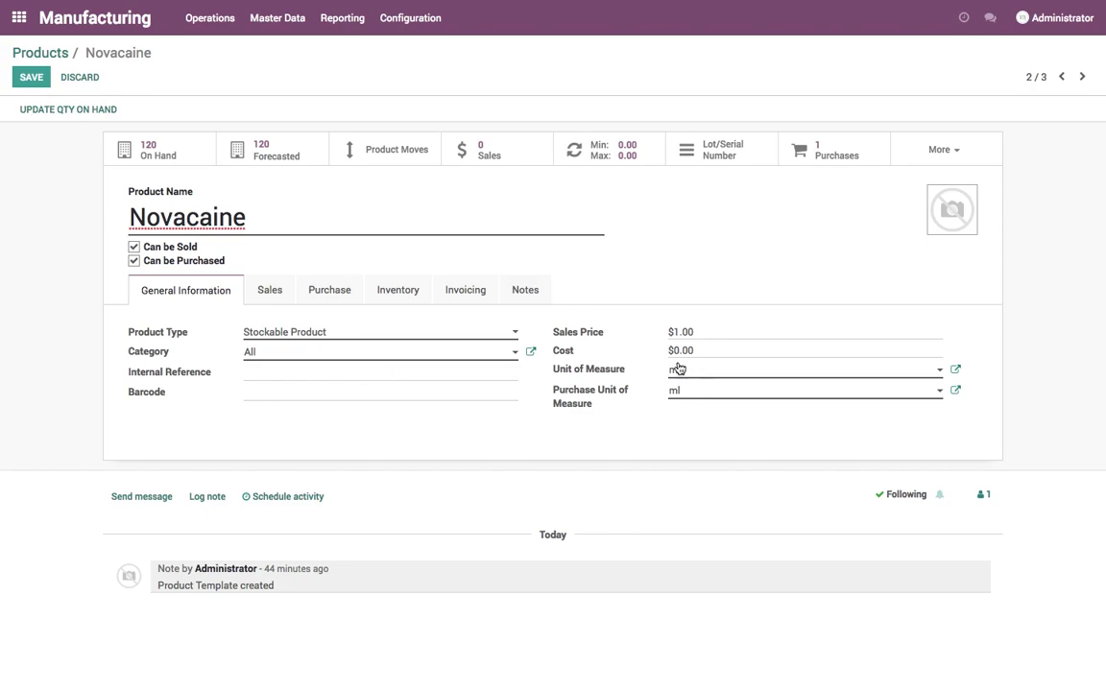
{"action": "left_click", "coordinate": [955, 369]}
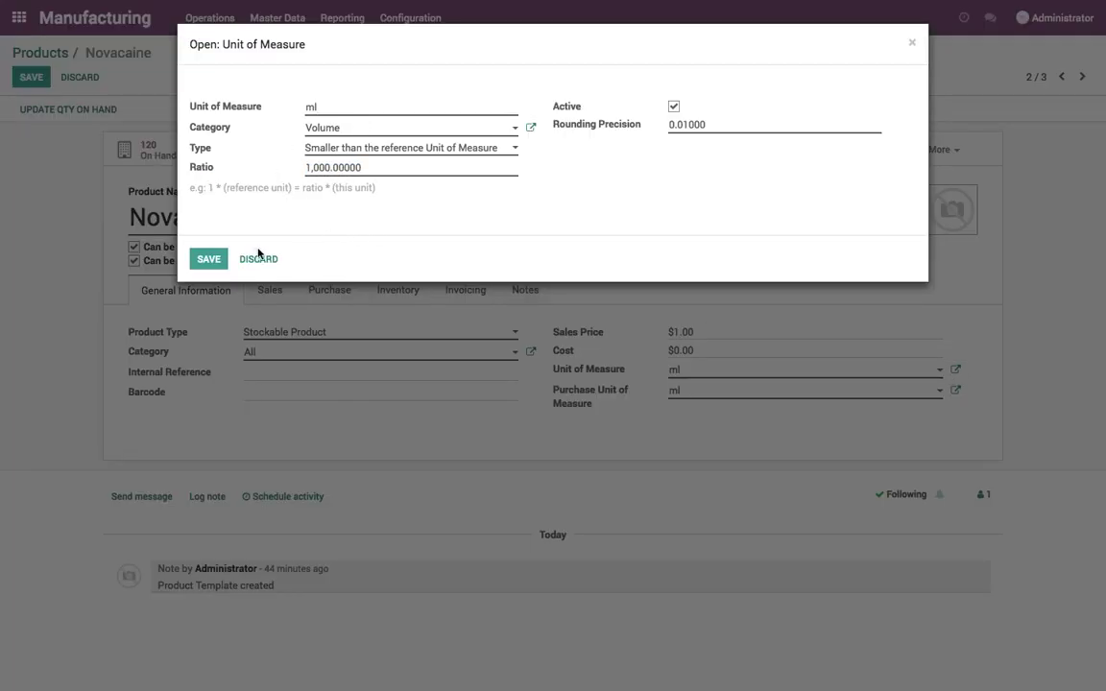
{"action": "left_click", "coordinate": [222, 263]}
Review Novacaine's vendor pricing and its lot tracking setting.
{"action": "left_click", "coordinate": [351, 292]}
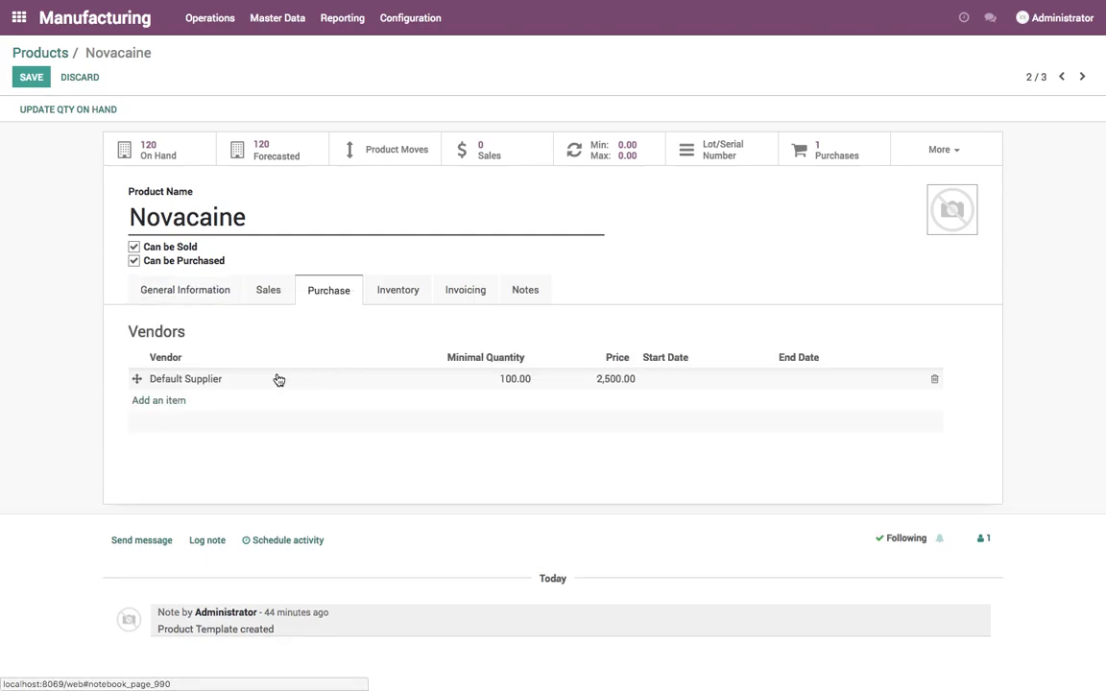
{"action": "left_click", "coordinate": [397, 290]}
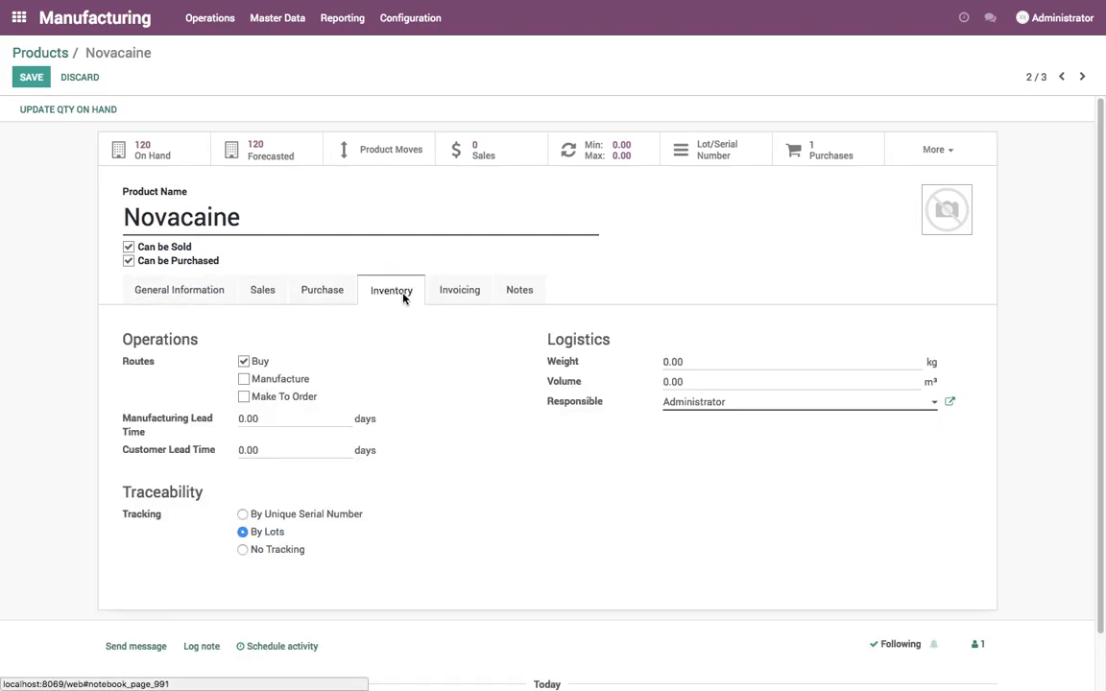
{"action": "left_click_drag", "start_coordinate": [256, 535], "coordinate": [338, 535]}
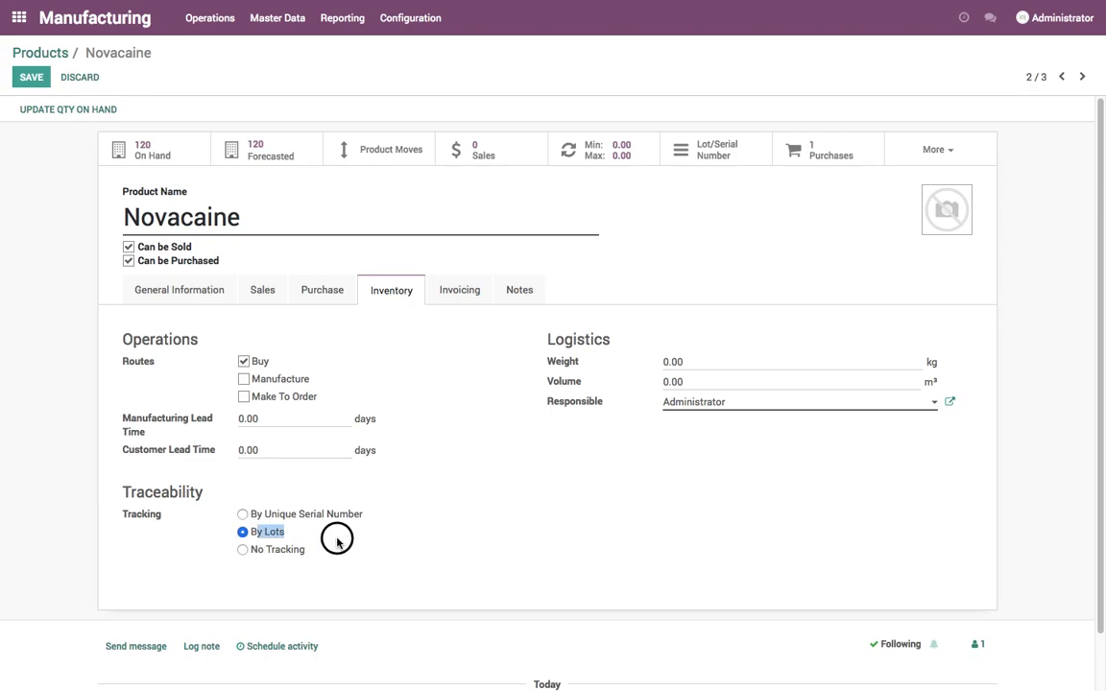
Change the Medicine product's inventory routes, enabling Manufacture and disabling Buy, and save the product.
{"action": "left_click", "coordinate": [65, 58]}
{"action": "left_click", "coordinate": [190, 146]}
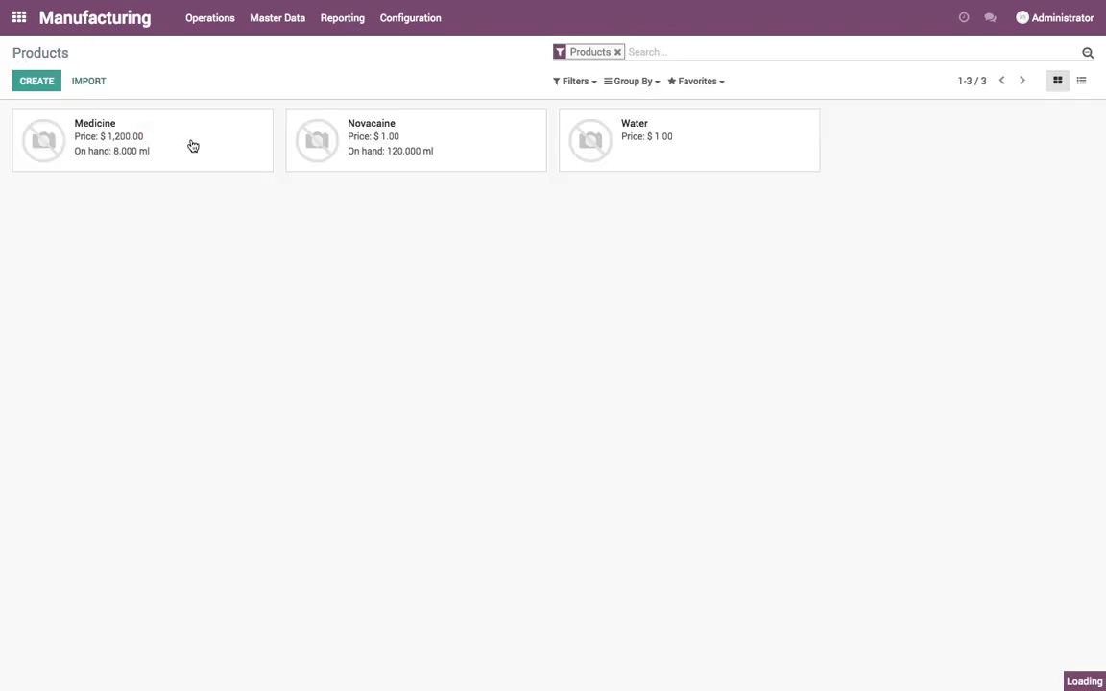
{"action": "left_click", "coordinate": [31, 79]}
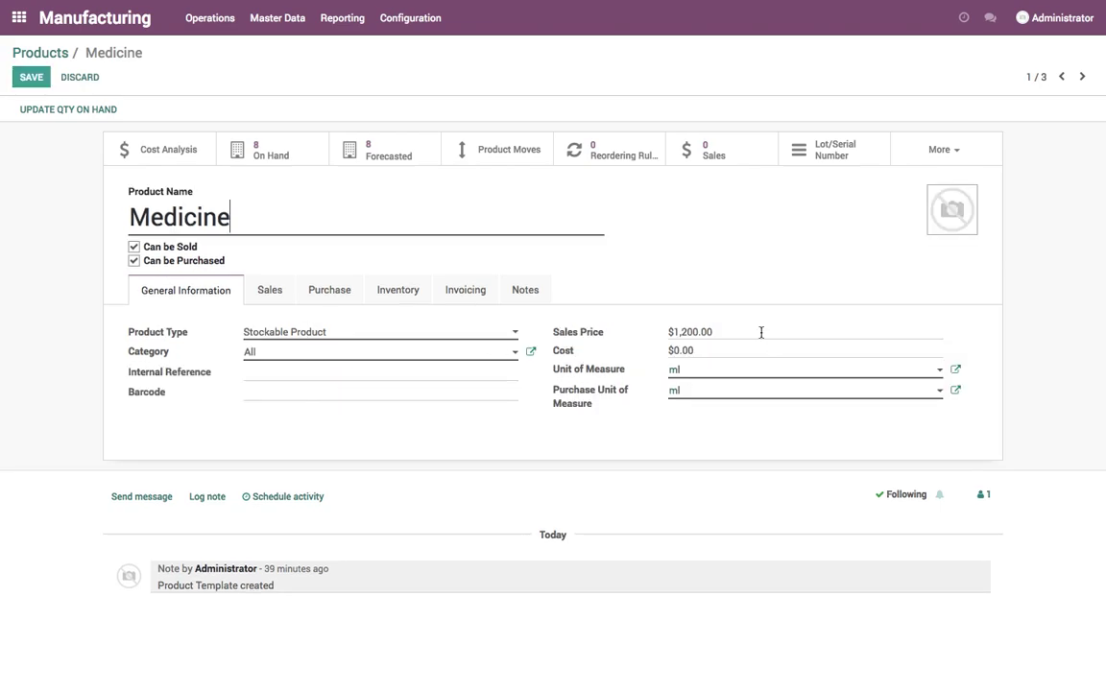
{"action": "left_click", "coordinate": [392, 289]}
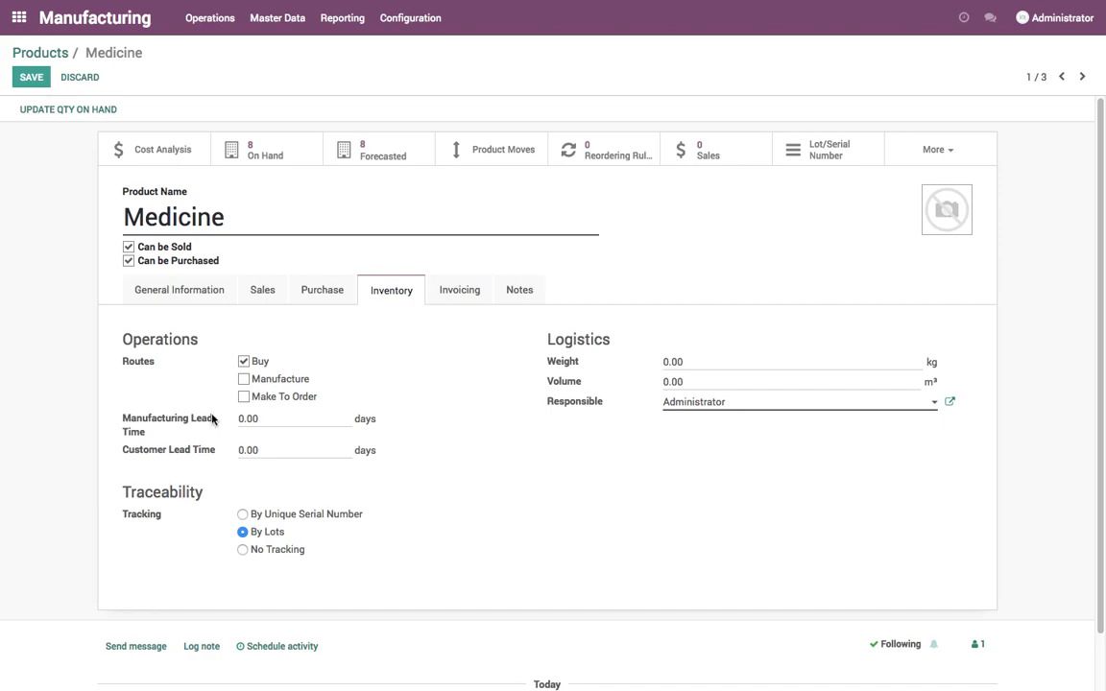
{"action": "left_click", "coordinate": [246, 380]}
{"action": "left_click", "coordinate": [246, 362]}
{"action": "left_click", "coordinate": [33, 83]}
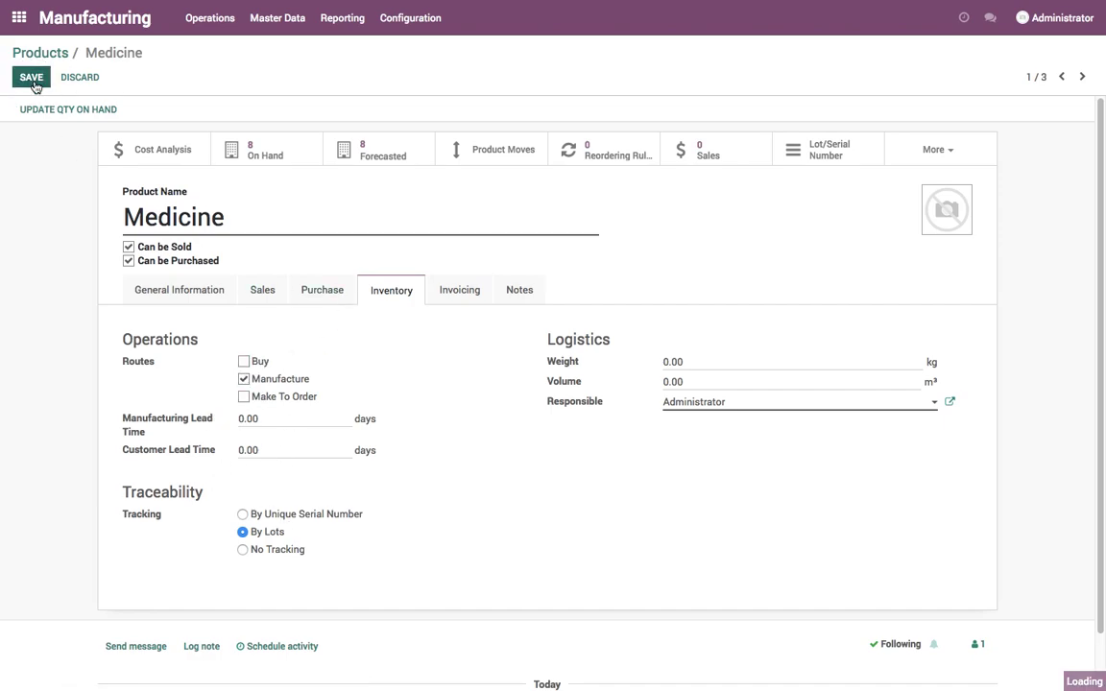
Check Medicine's tracking setting and open its bill of materials for editing to review the components.
{"action": "left_click", "coordinate": [958, 159]}
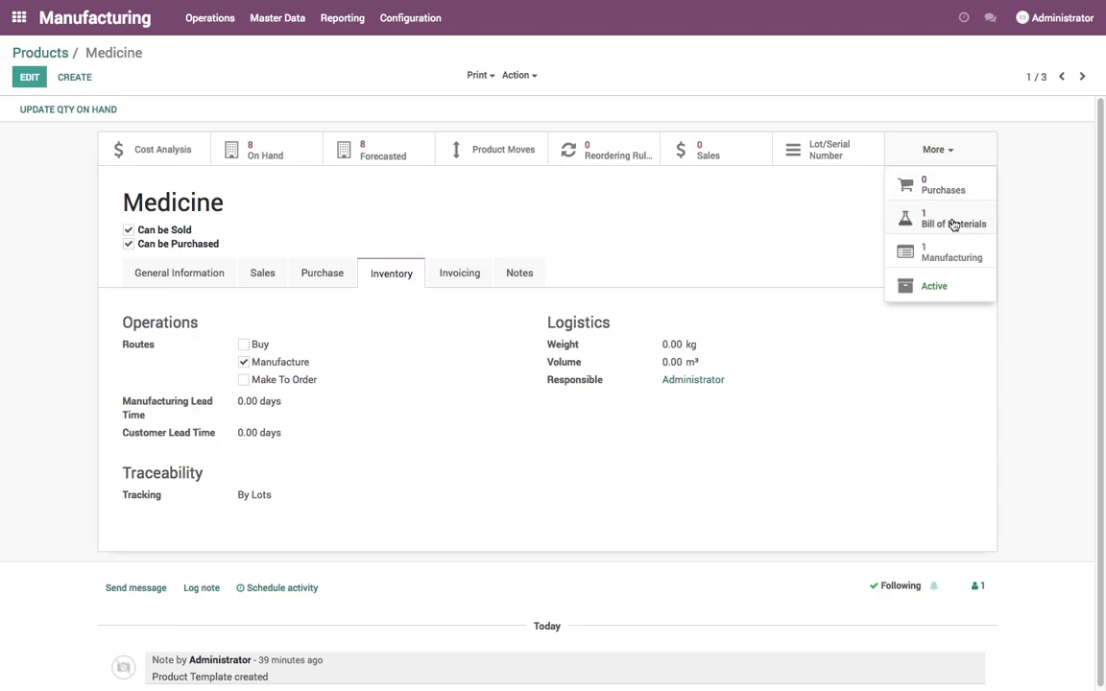
{"action": "triple_click", "coordinate": [308, 498]}
{"action": "left_click", "coordinate": [945, 152]}
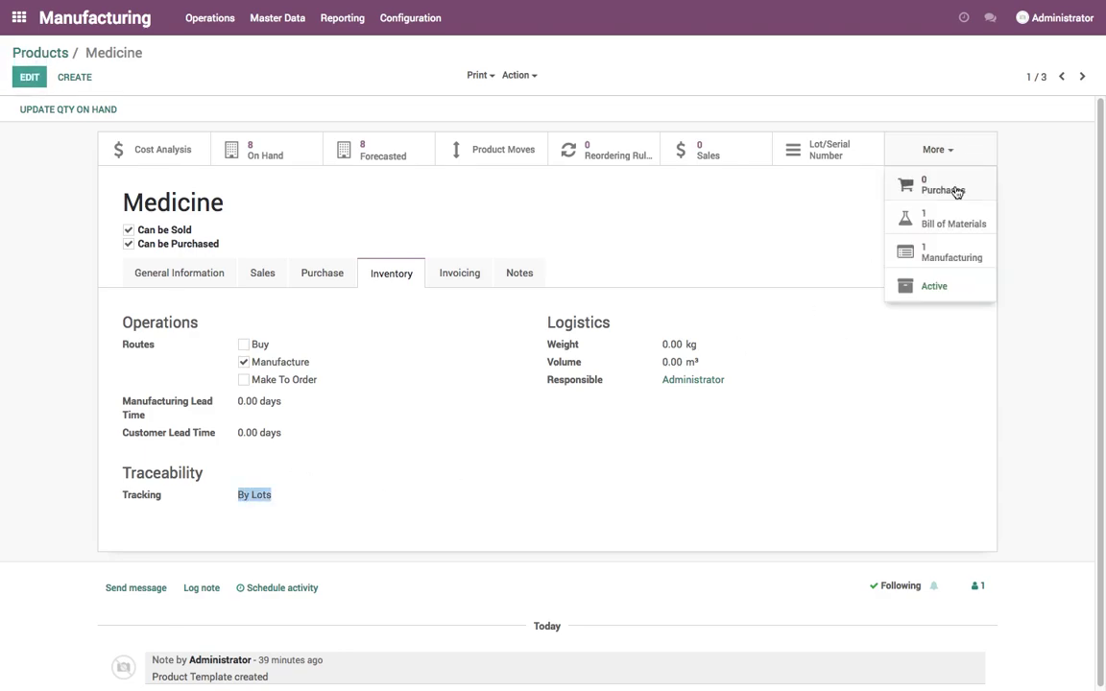
{"action": "left_click", "coordinate": [955, 224]}
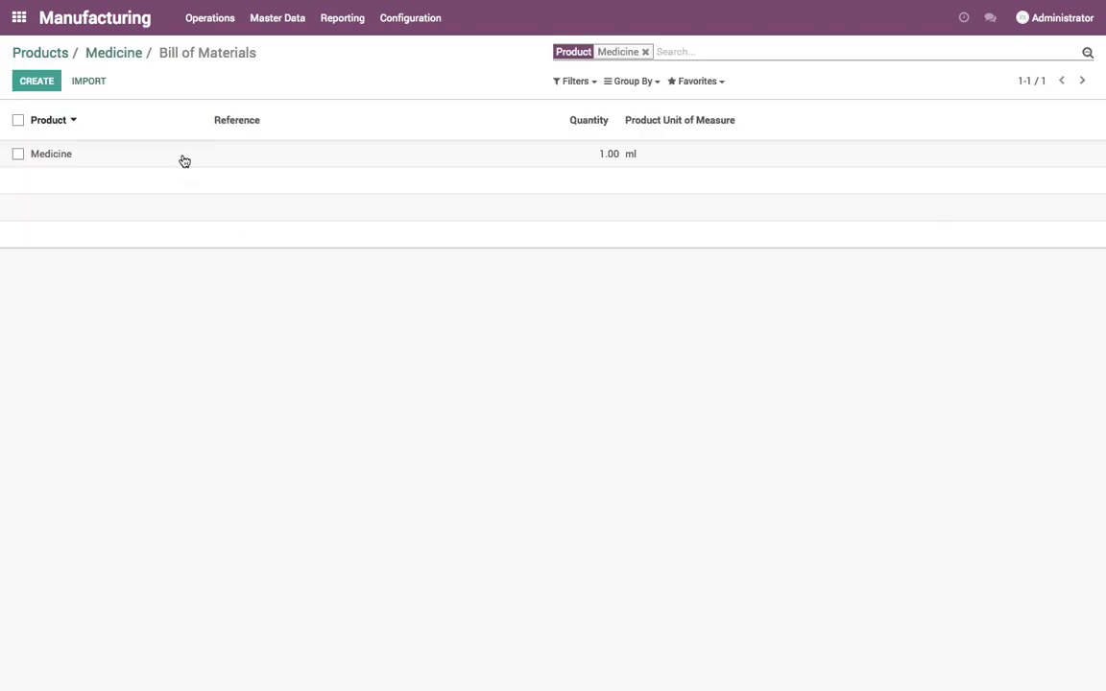
{"action": "left_click", "coordinate": [185, 163]}
{"action": "left_click", "coordinate": [30, 77]}
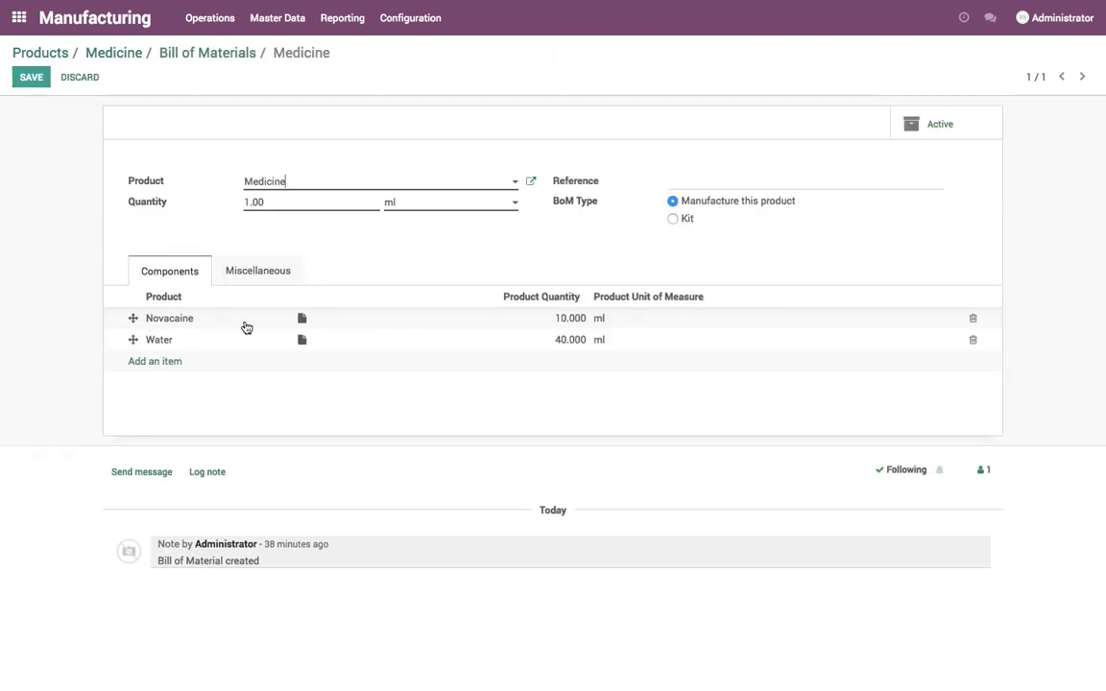